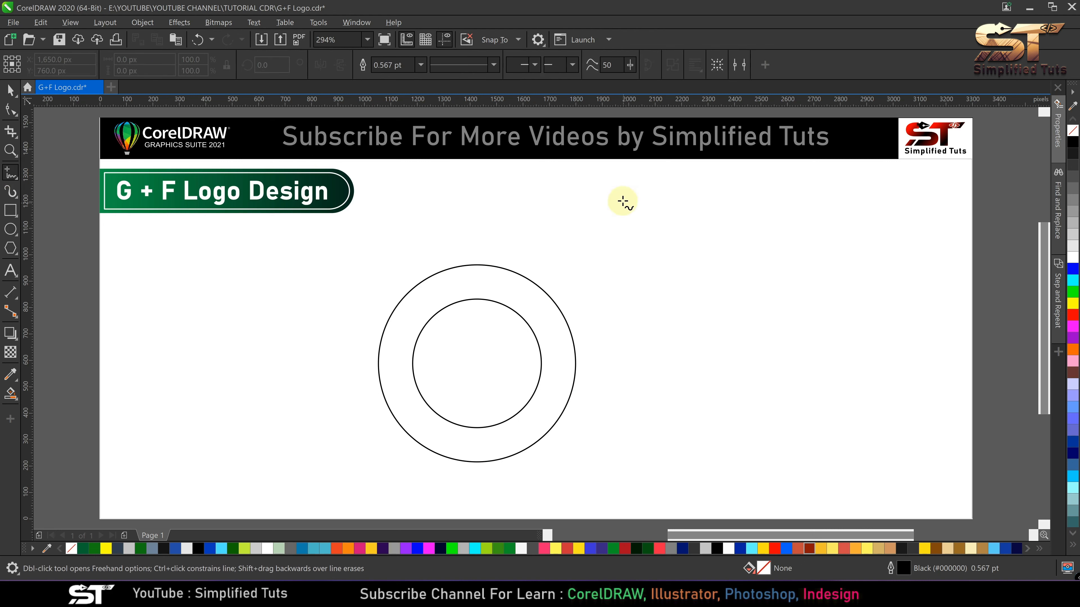
# Draw a vertical line about 1,071 px tall beside the circles and set its outline width to 1.0 pt
pyautogui.keyDown('ctrl'); pyautogui.click(641, 487); pyautogui.keyUp('ctrl')
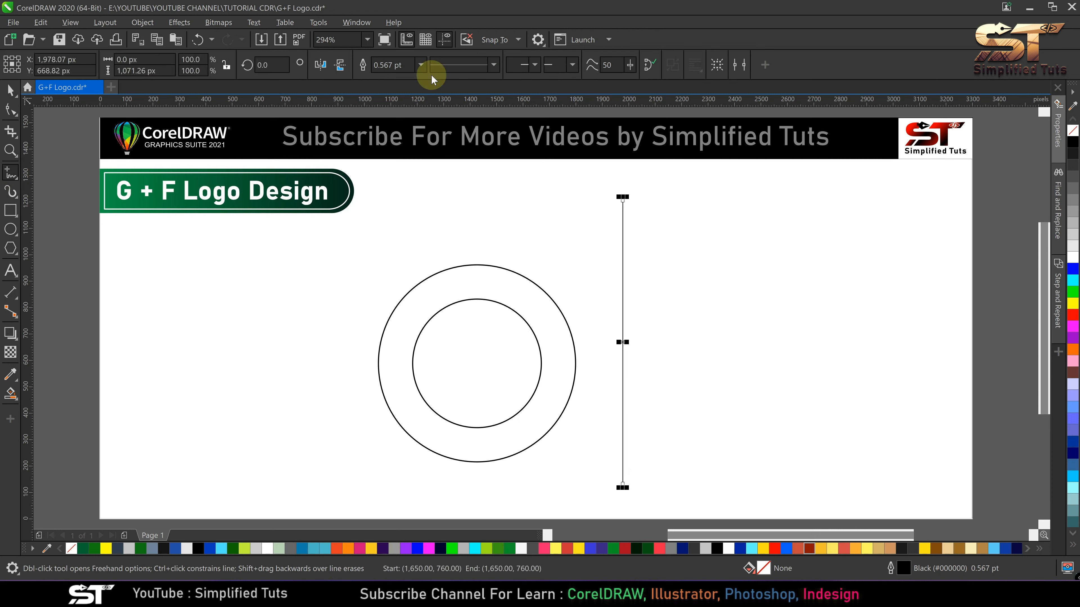
pyautogui.click(421, 64)
pyautogui.click(403, 119)
# Align the vertical line horizontally with the centre of the two concentric circles
pyautogui.click(11, 90)
pyautogui.keyDown('shift'); pyautogui.click(501, 340); pyautogui.keyUp('shift')
pyautogui.press('c')
pyautogui.click(500, 339)
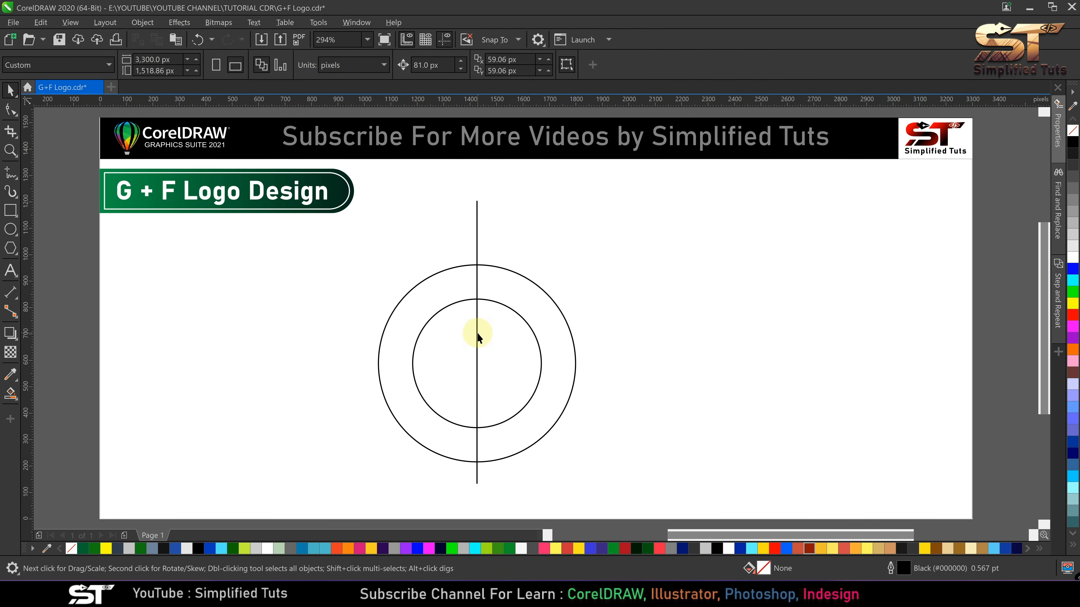
# Place copies of the vertical centre line on the right edges of the inner circle and the outer circle
pyautogui.moveTo(477, 334); pyautogui.dragTo(487, 335)
pyautogui.moveTo(544, 356); pyautogui.dragTo(540, 362)
pyautogui.rightClick(540, 361)
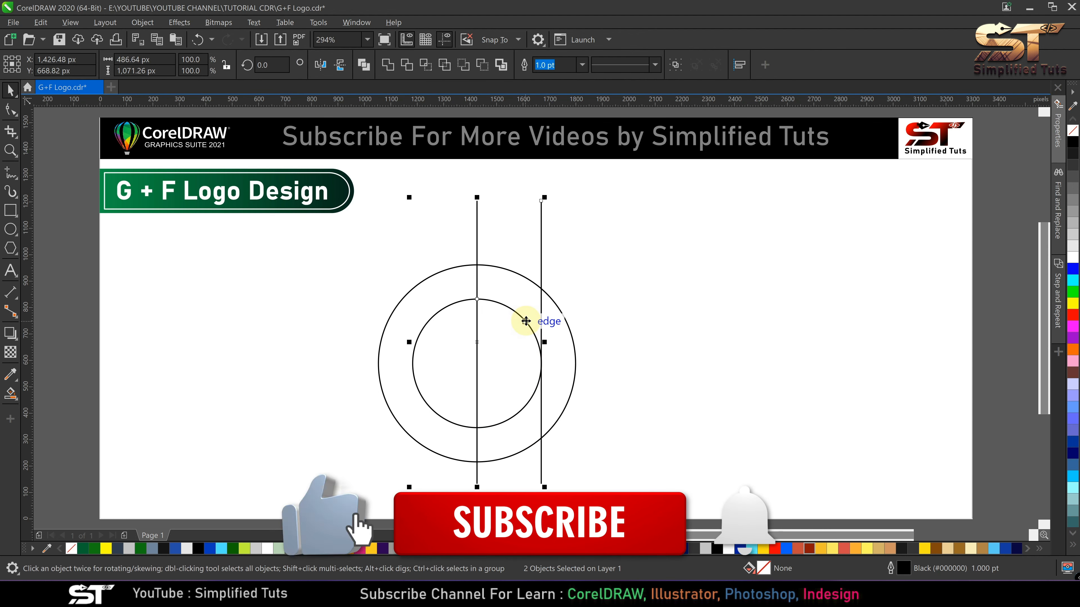
pyautogui.press('Escape')
pyautogui.moveTo(541, 323); pyautogui.dragTo(574, 348)
pyautogui.rightClick(574, 348)
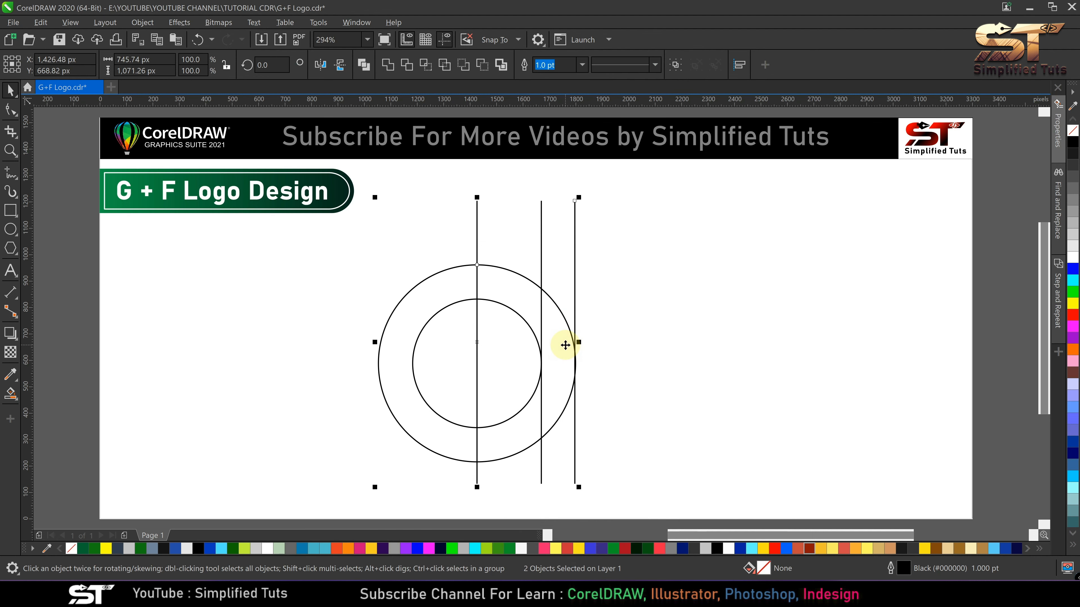
pyautogui.click(571, 340)
pyautogui.click(575, 324)
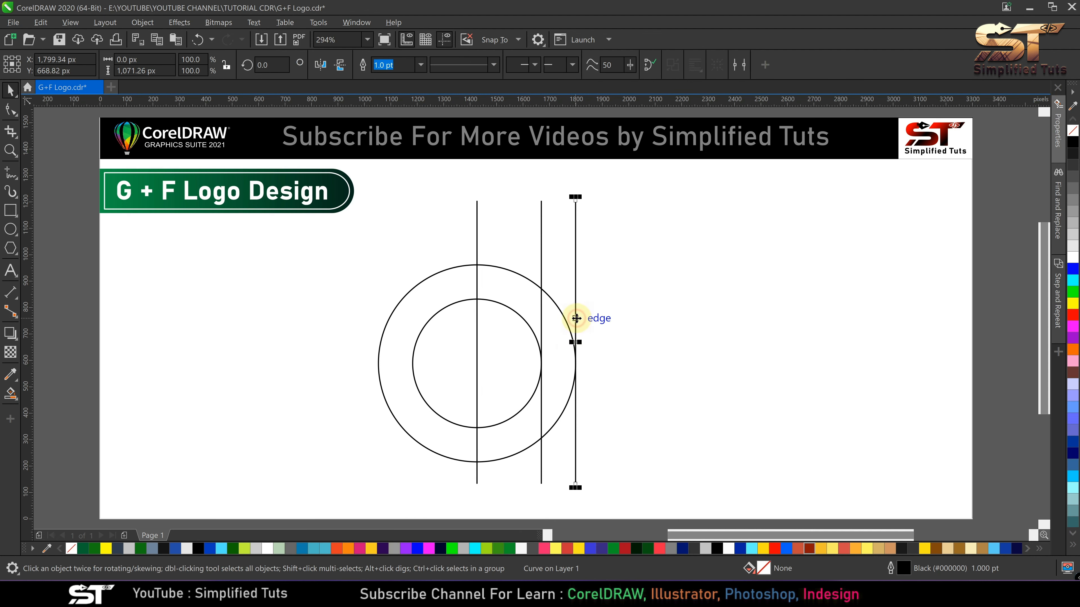
# Copy the line on the outer circle's right edge about 69 px farther right
pyautogui.moveTo(594, 327); pyautogui.dragTo(595, 326)
pyautogui.rightClick(594, 327)
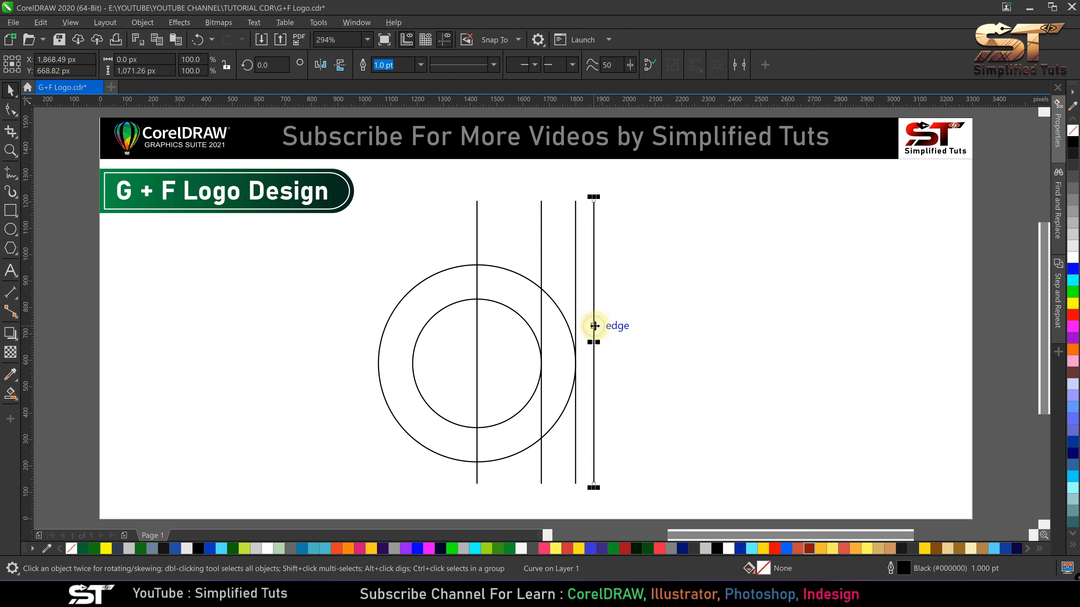
pyautogui.press('Escape')
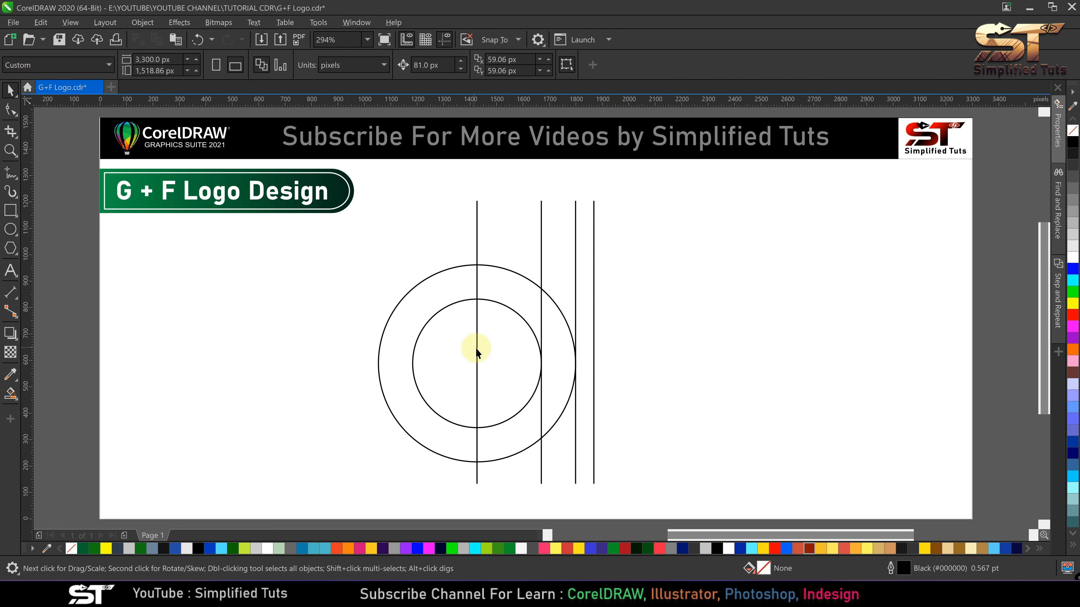
# Delete the vertical line on the inner circle's right edge, keeping the centre line in the middle of the circles
pyautogui.click(476, 364)
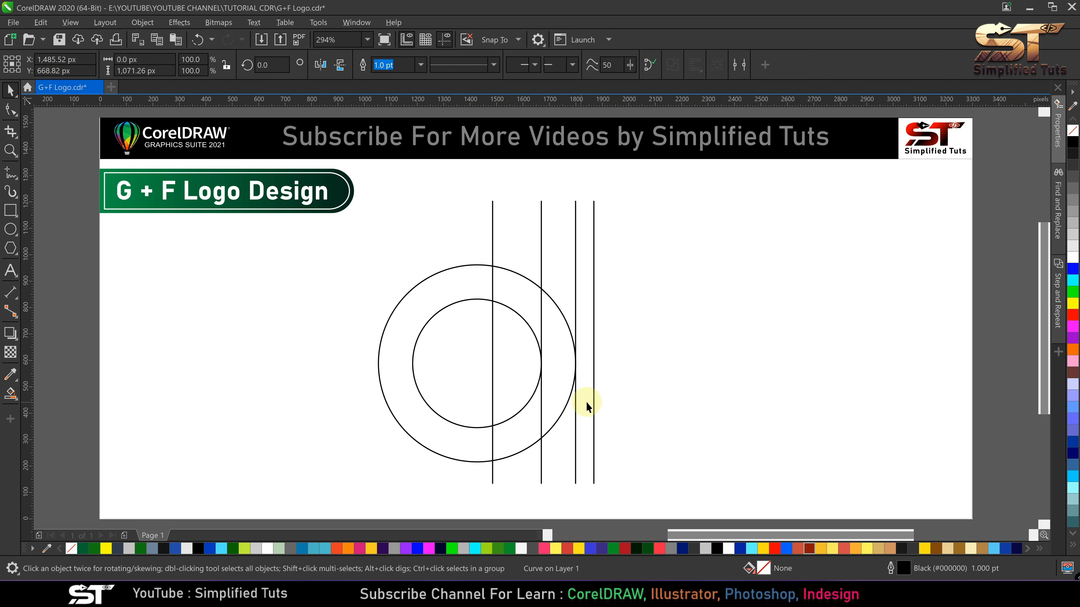
pyautogui.hotkey('ctrl', 'z')
pyautogui.click(541, 308)
pyautogui.press('Delete')
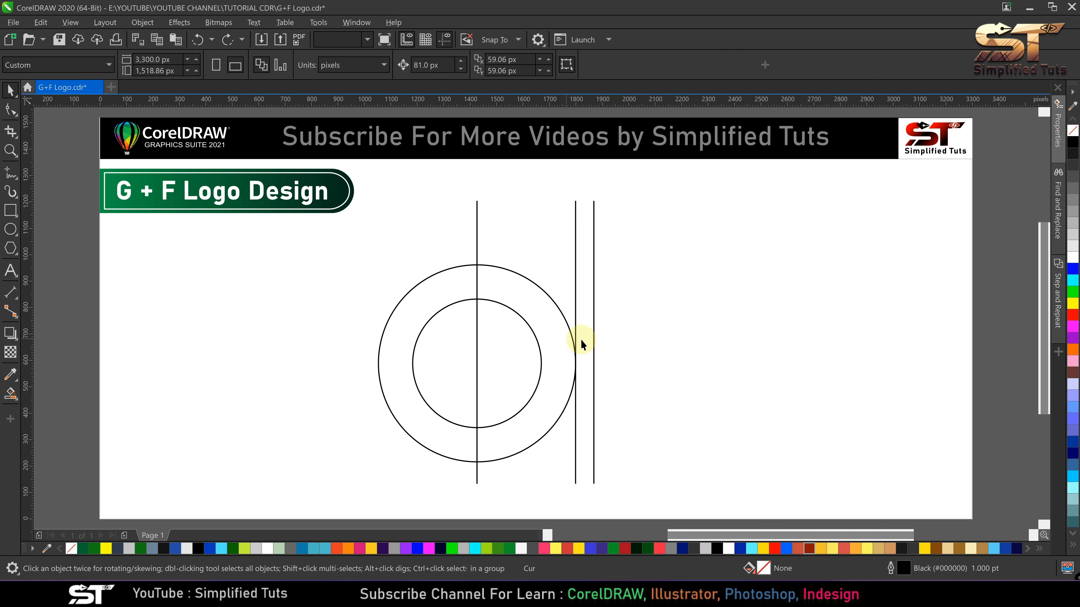
# Group the two vertical lines at the outer circle's right side
pyautogui.click(575, 301)
pyautogui.keyDown('shift'); pyautogui.click(593, 291); pyautogui.keyUp('shift')
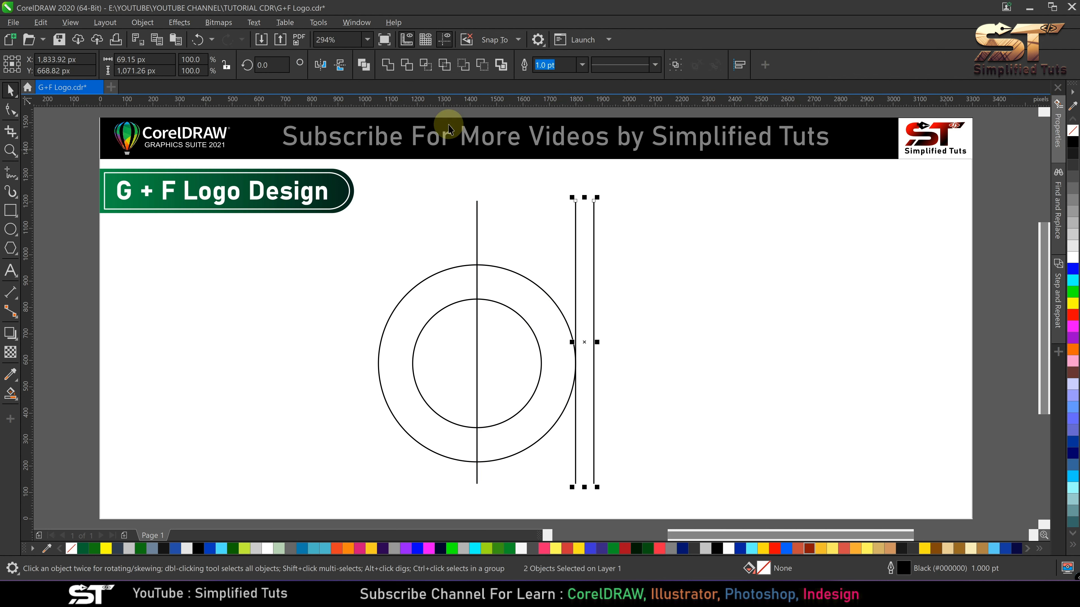
pyautogui.click(675, 65)
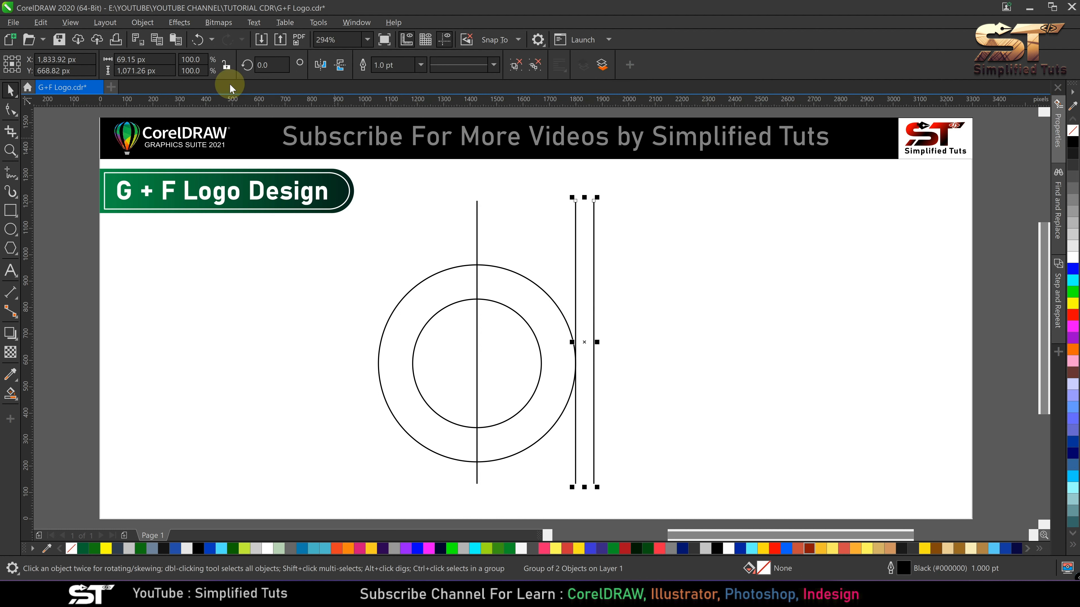
# Place one copy of the grouped line pair against the inner circle's right edge and another farther right of the outer circle
pyautogui.click(174, 40)
pyautogui.moveTo(594, 348); pyautogui.dragTo(654, 350)
pyautogui.click(536, 357)
pyautogui.click(540, 320)
pyautogui.click(671, 380)
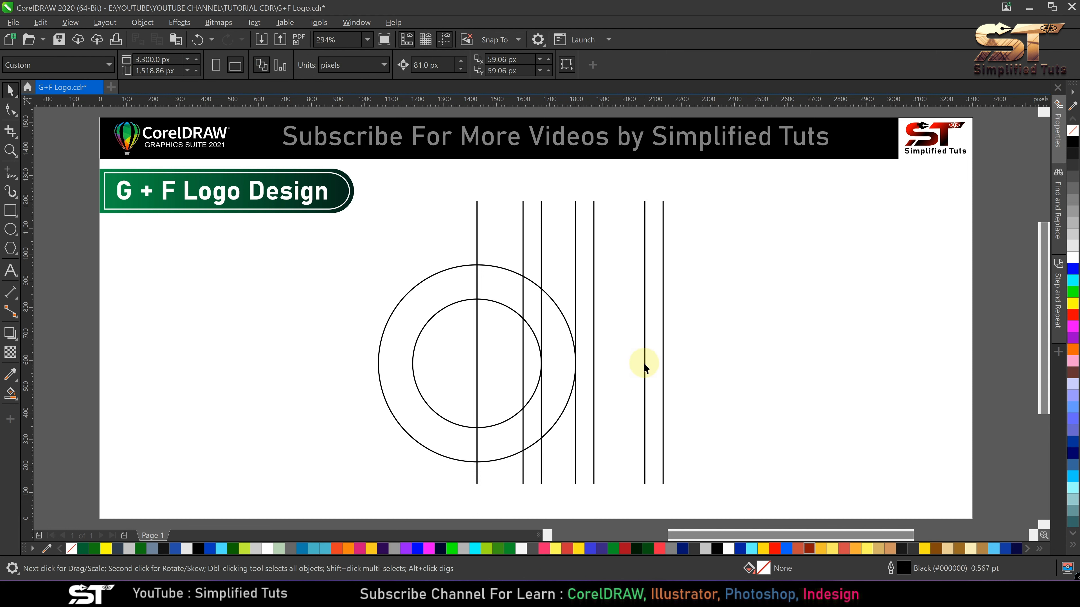
# Copy the line pair at the inner circle's right edge, together with the line on the outer circle's right edge, to the left of the circles
pyautogui.click(540, 249)
pyautogui.click(576, 245)
pyautogui.click(535, 272)
pyautogui.click(541, 260)
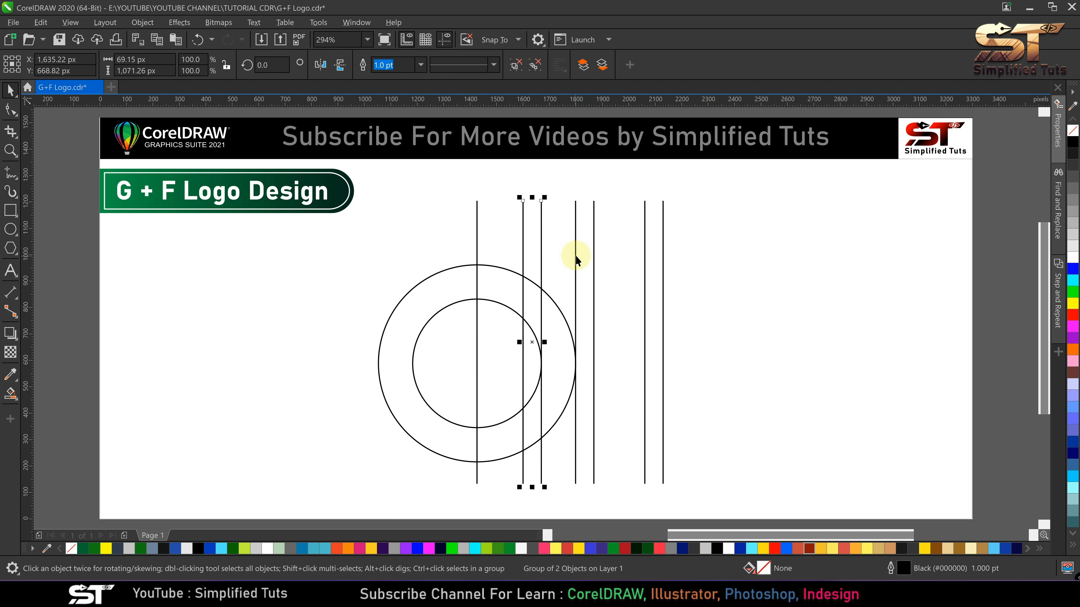
pyautogui.keyDown('shift'); pyautogui.click(574, 254); pyautogui.keyUp('shift')
pyautogui.moveTo(548, 344); pyautogui.dragTo(338, 347)
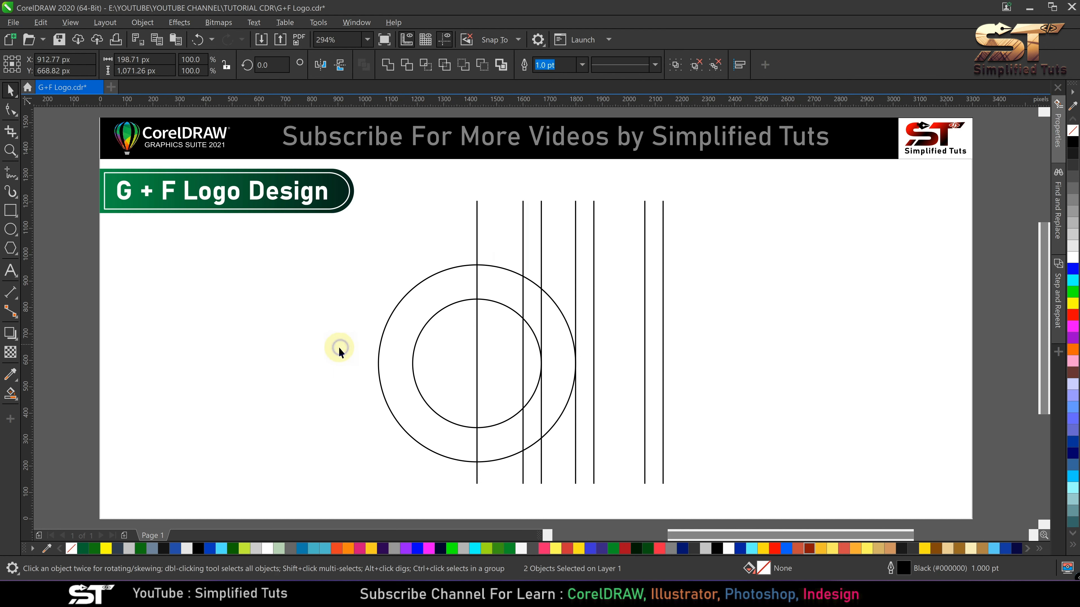
# Ungroup the copied lines left of the circles and keep only the two rightmost ones, grouped as a pair
pyautogui.click(693, 66)
pyautogui.moveTo(315, 268); pyautogui.dragTo(342, 265)
pyautogui.keyDown('shift'); pyautogui.click(367, 246); pyautogui.keyUp('shift')
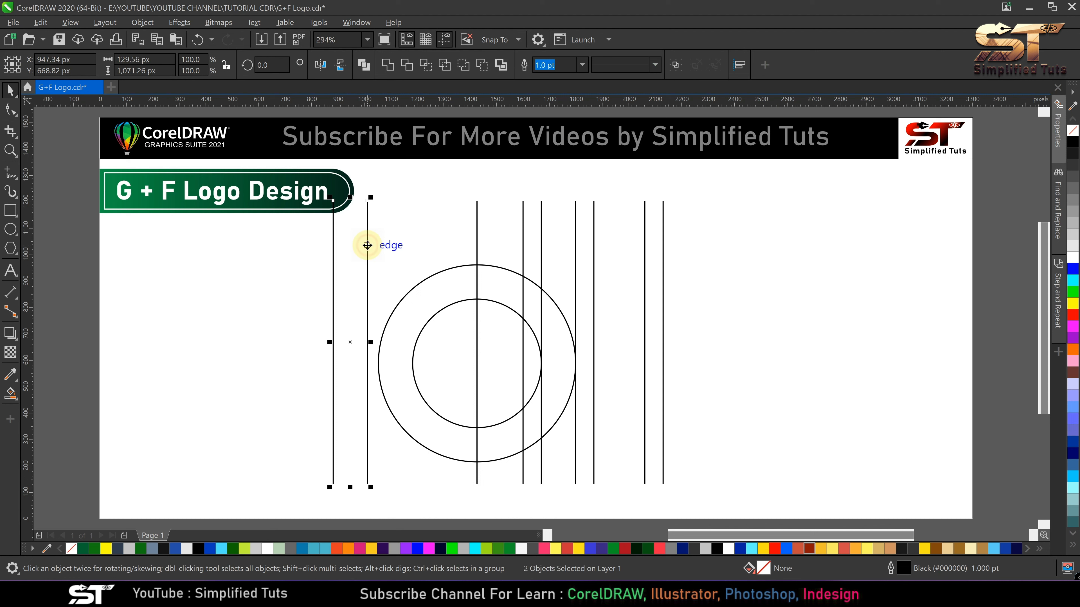
pyautogui.click(650, 68)
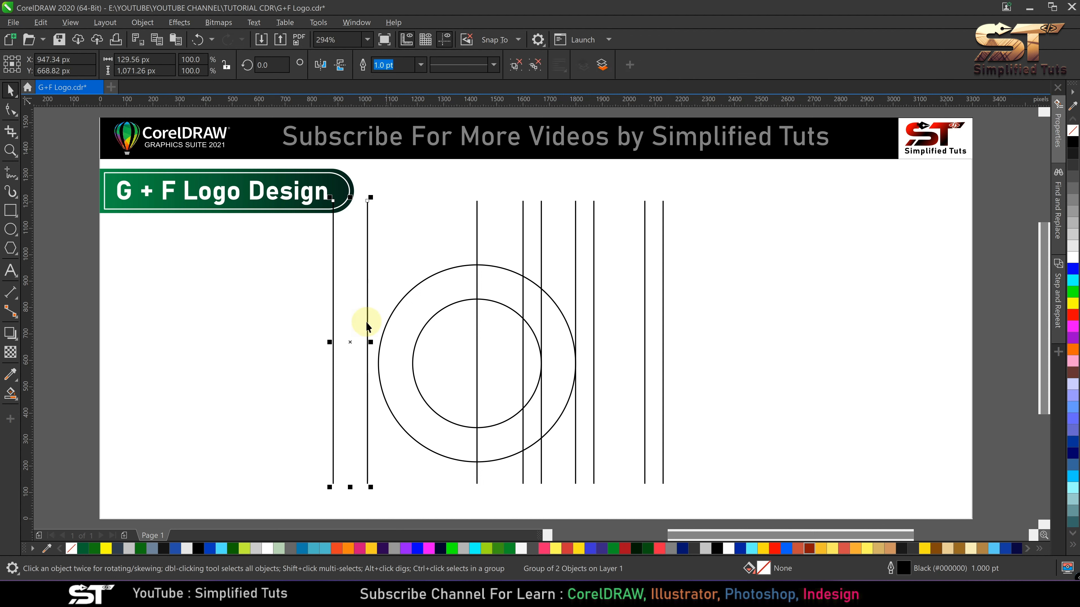
# Move the grouped line pair over the left part of the circles and rotate it to 285 degrees
pyautogui.moveTo(354, 339); pyautogui.dragTo(432, 339)
pyautogui.click(446, 208)
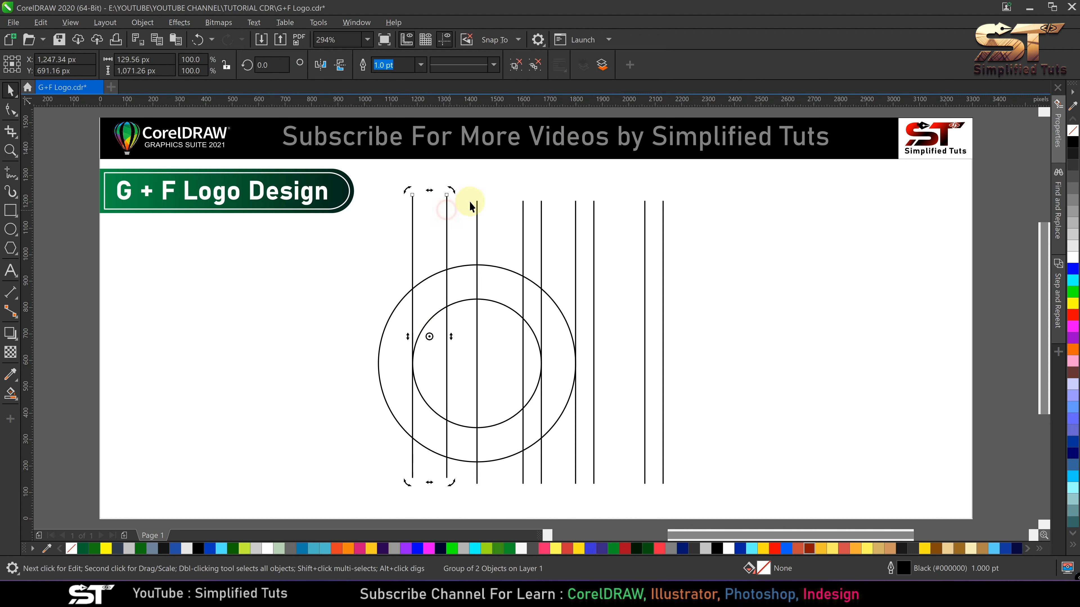
pyautogui.moveTo(455, 191); pyautogui.dragTo(556, 319)
# Position the slanted pair so its lines meet the tops of the outer and inner circles, and ungroup it
pyautogui.click(449, 328)
pyautogui.click(450, 314)
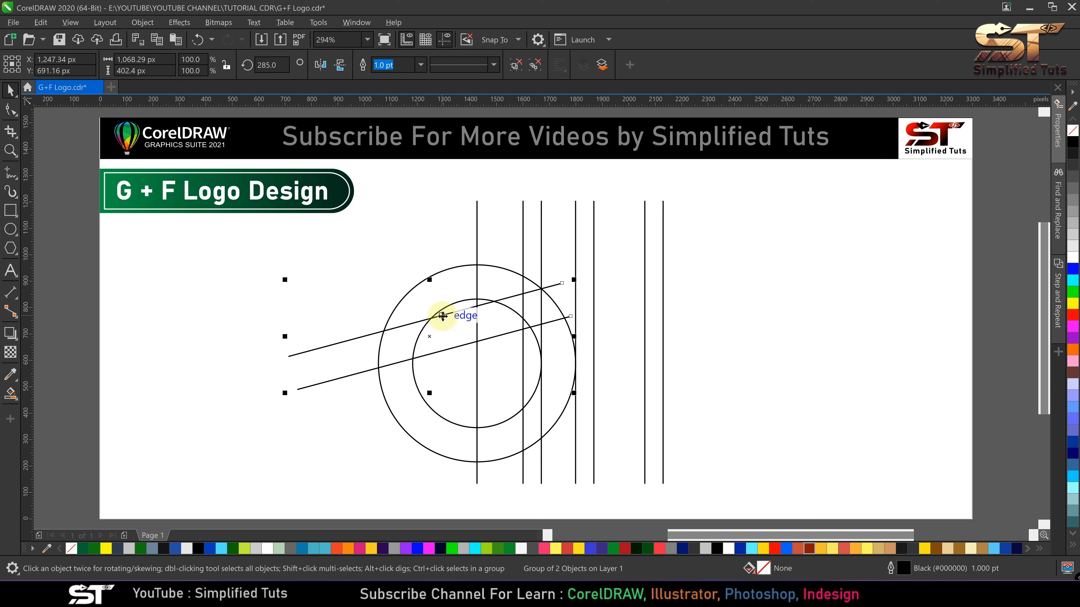
pyautogui.moveTo(483, 269); pyautogui.dragTo(492, 262)
pyautogui.click(598, 212)
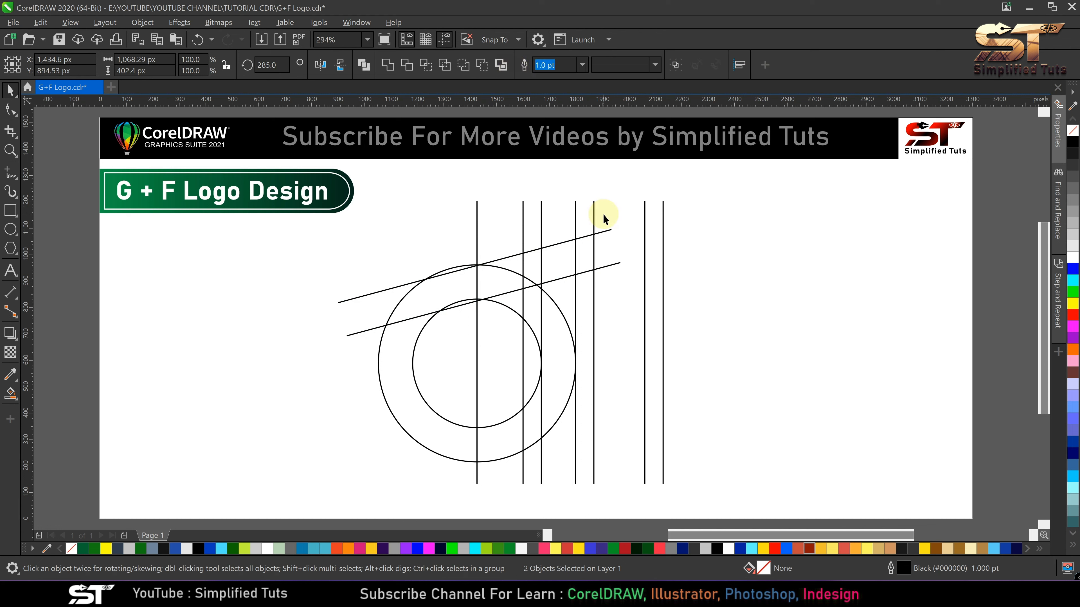
# Lengthen both slanted lines to about 160% so they extend past the rightmost vertical line
pyautogui.click(602, 231)
pyautogui.moveTo(612, 222); pyautogui.dragTo(701, 204)
pyautogui.click(609, 266)
pyautogui.moveTo(624, 257); pyautogui.dragTo(707, 227)
pyautogui.click(650, 272)
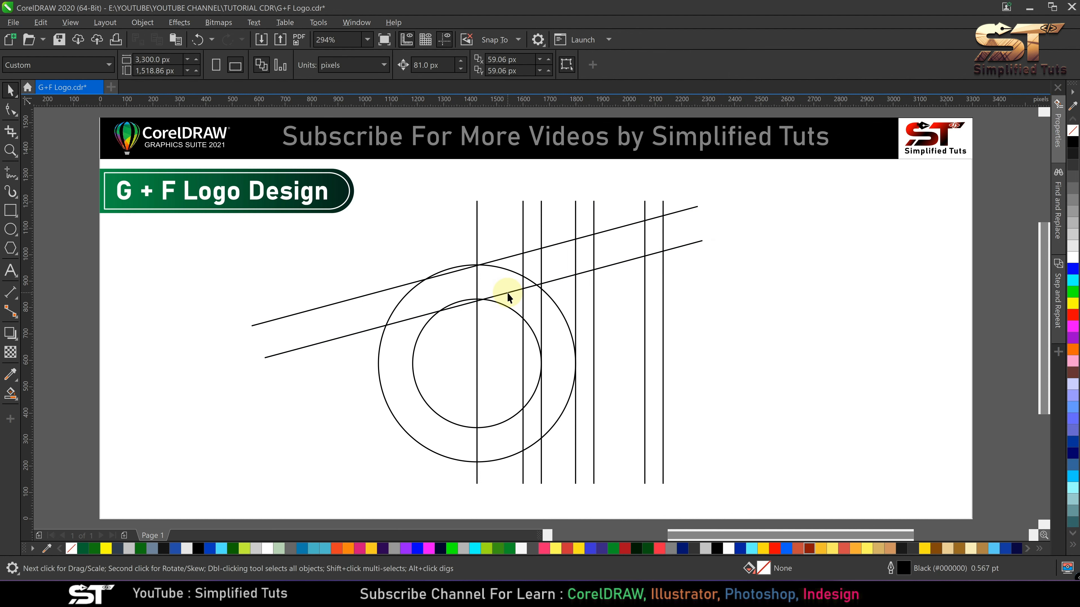
# Place a copy of the lower slanted line slightly below it
pyautogui.hotkey('ctrl', 'a')
pyautogui.scroll(2, 506, 296)
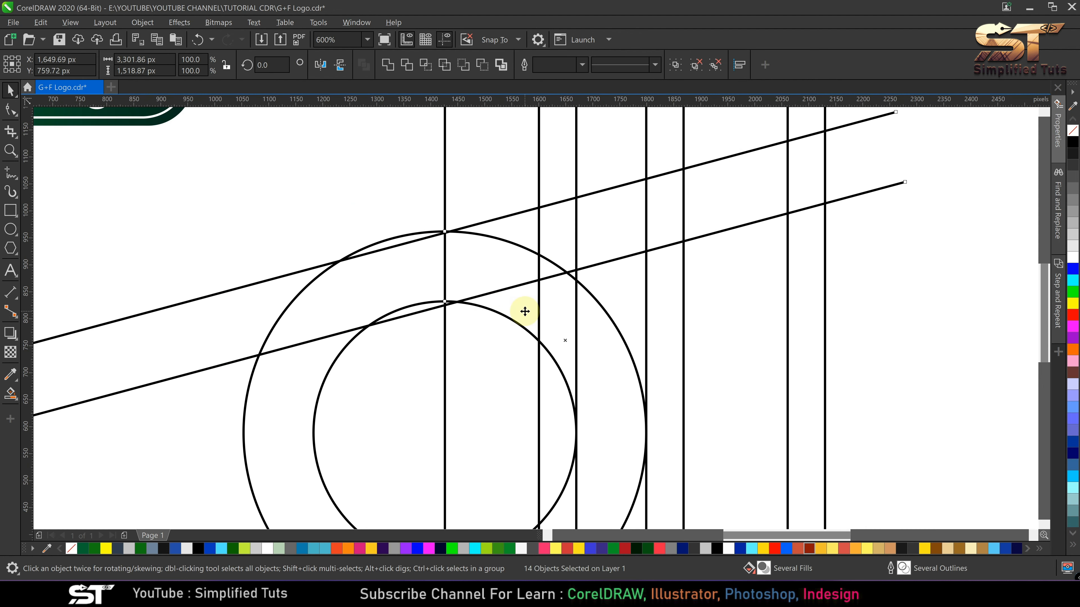
pyautogui.scroll(-2, 525, 312)
pyautogui.click(491, 297)
pyautogui.moveTo(495, 302); pyautogui.dragTo(496, 306)
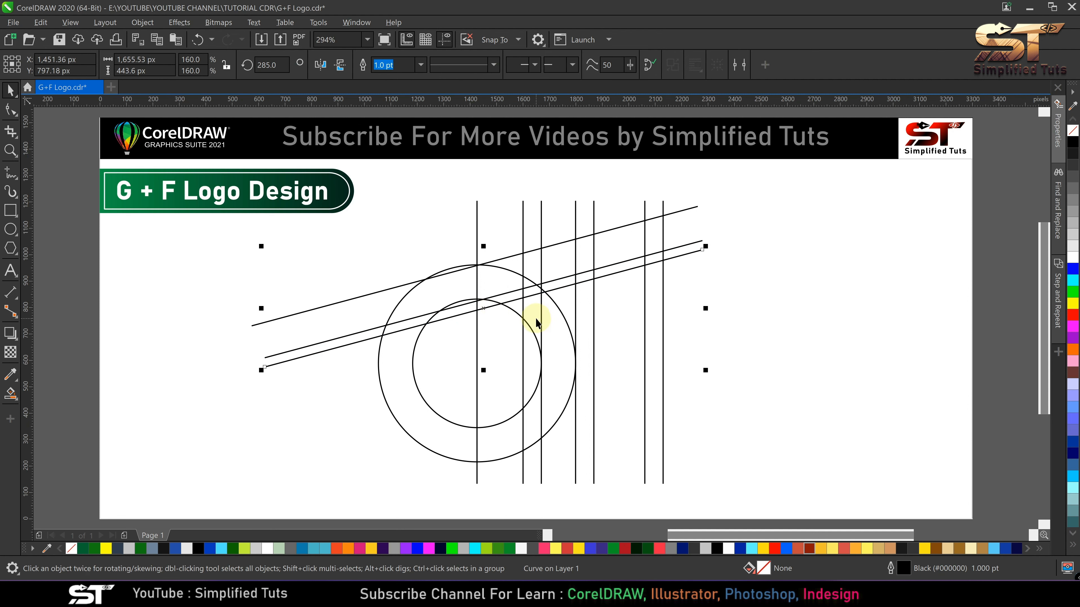
pyautogui.click(519, 305)
pyautogui.click(533, 296)
pyautogui.press('Escape')
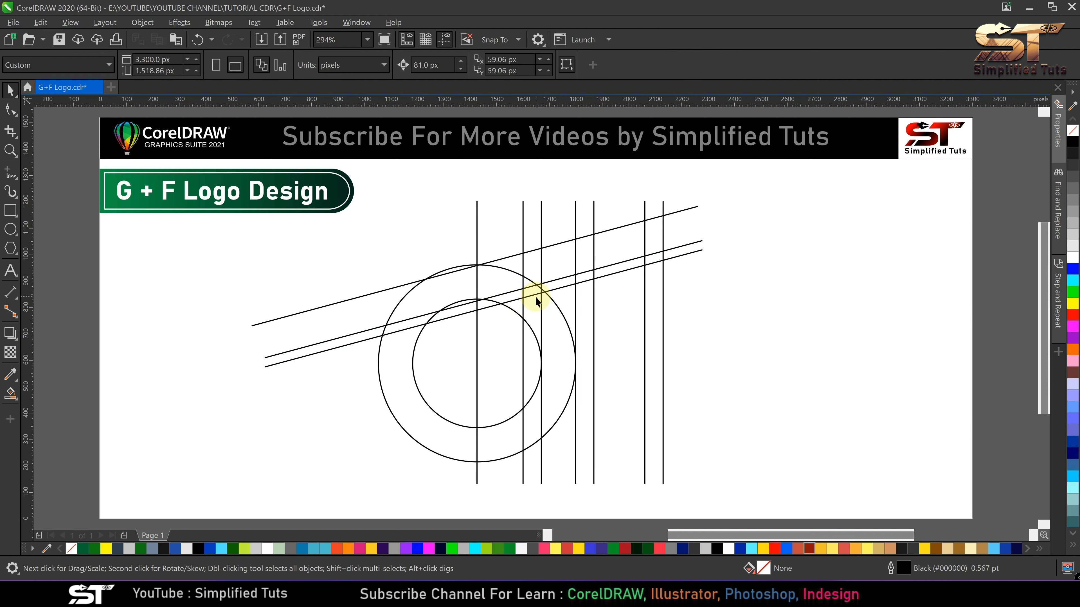
# Copy the two original slanted lines downward so the lower copy passes through the centre of the circles
pyautogui.click(611, 230)
pyautogui.keyDown('shift'); pyautogui.click(622, 260); pyautogui.keyUp('shift')
pyautogui.moveTo(481, 281); pyautogui.dragTo(491, 342)
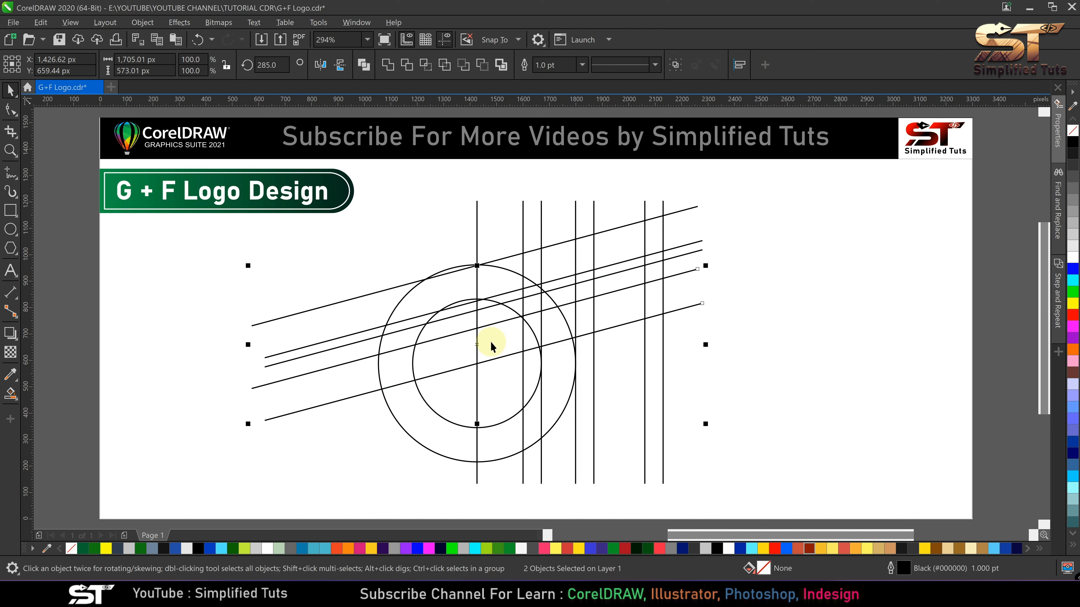
pyautogui.click(670, 347)
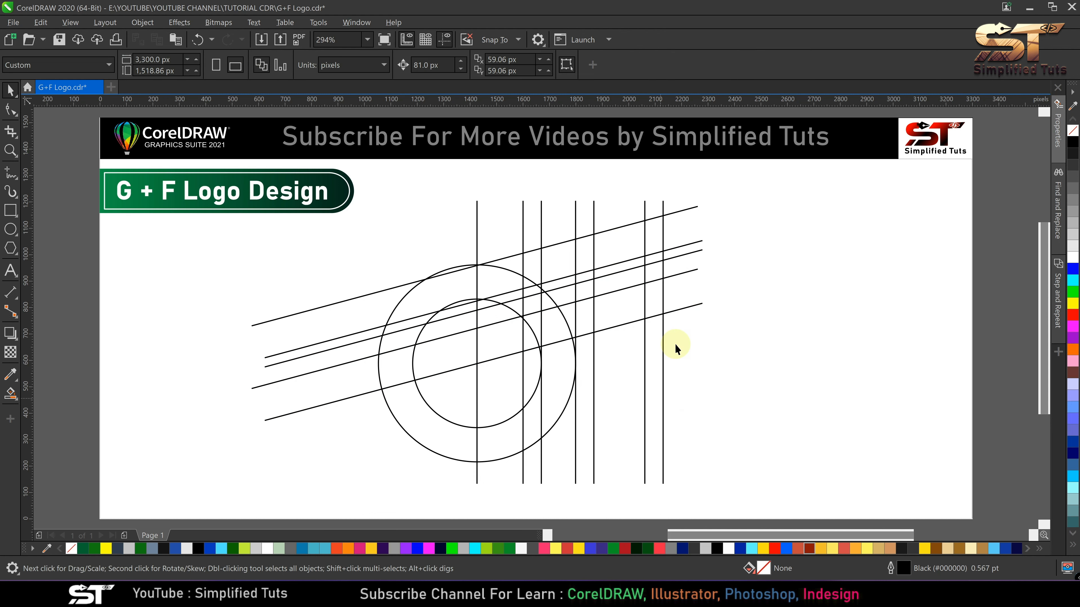
# Smart-fill the top slanted band in blue-grey from the rightmost vertical line to the line on the inner circle's right edge
pyautogui.click(11, 393)
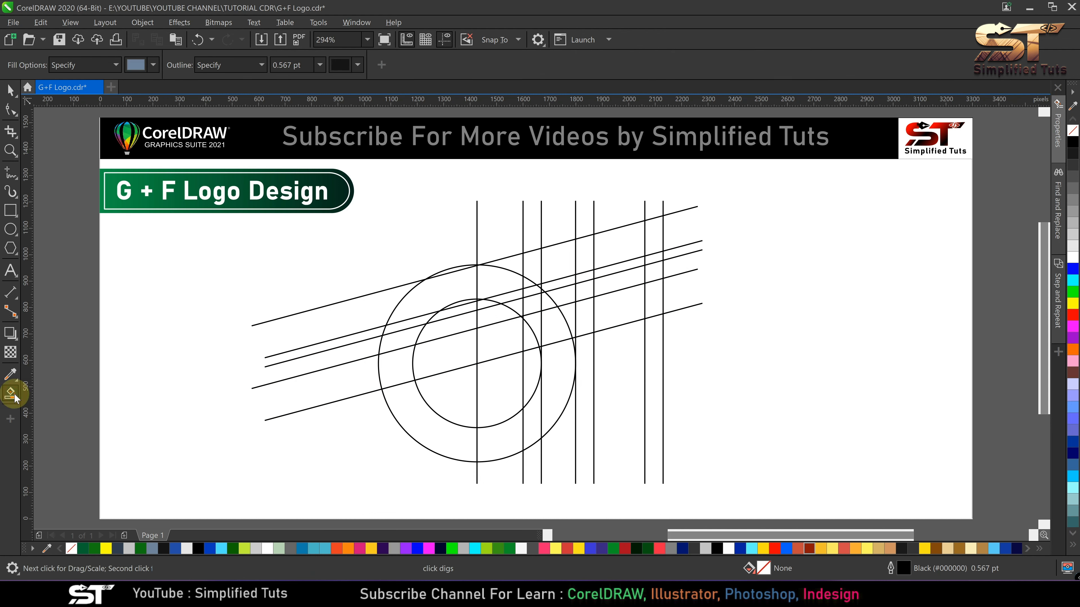
pyautogui.click(655, 239)
pyautogui.click(614, 248)
pyautogui.click(582, 255)
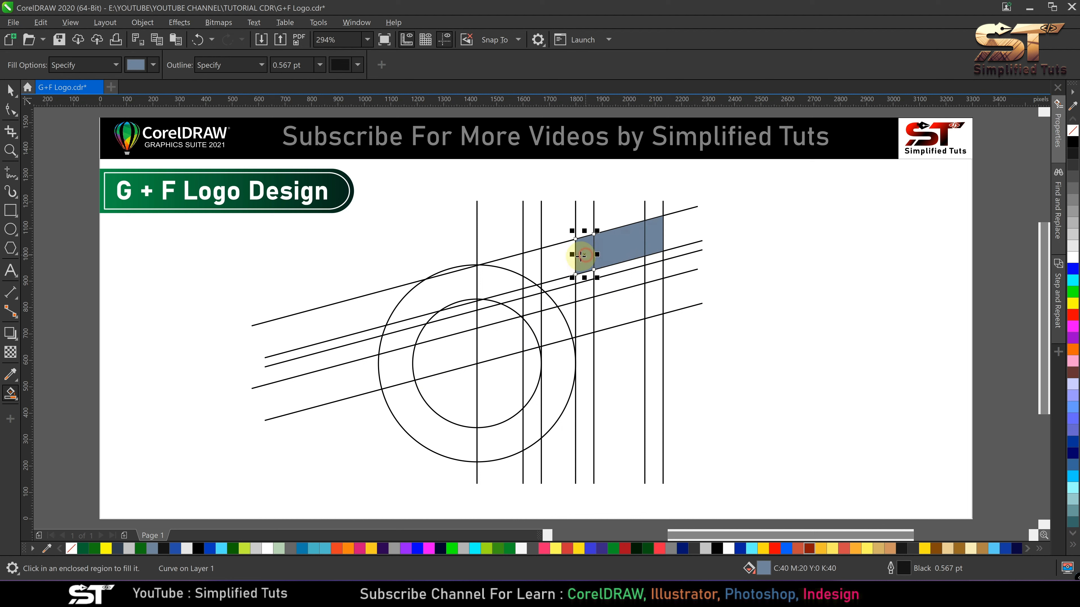
pyautogui.click(550, 262)
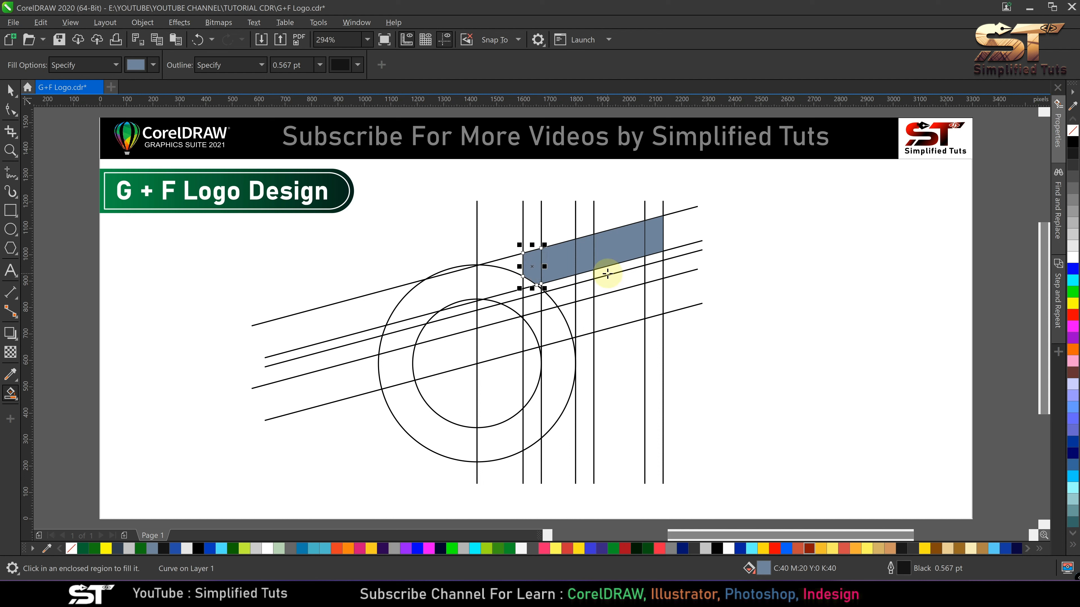
pyautogui.hotkey('ctrl', 'z')
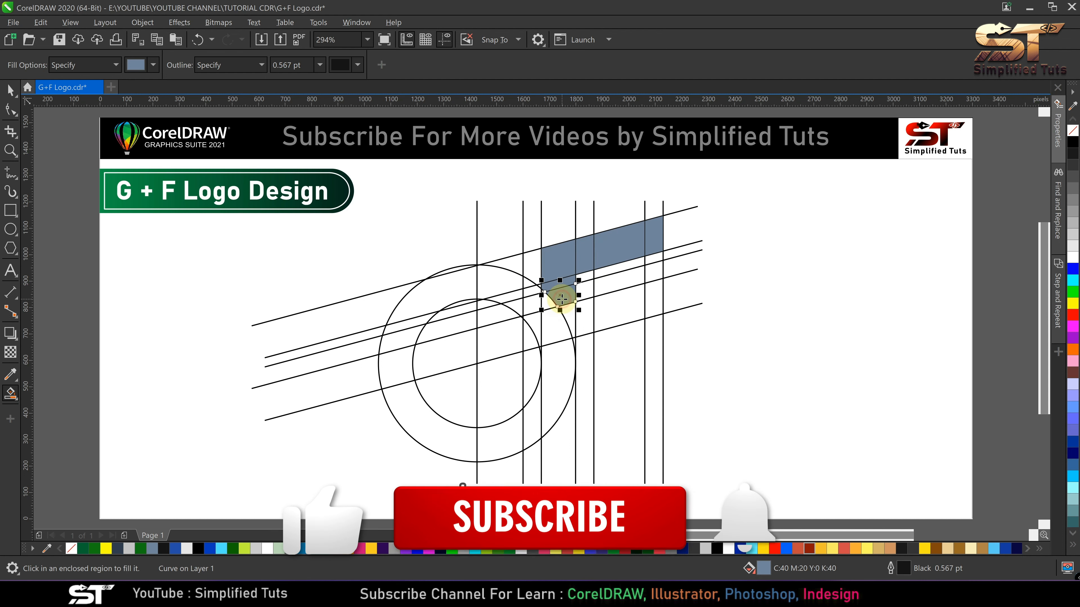
# Smart-fill the vertical stem between the inner and outer circles' right edges, from the top band down to the ring
pyautogui.click(542, 294)
pyautogui.scroll(3, 543, 294)
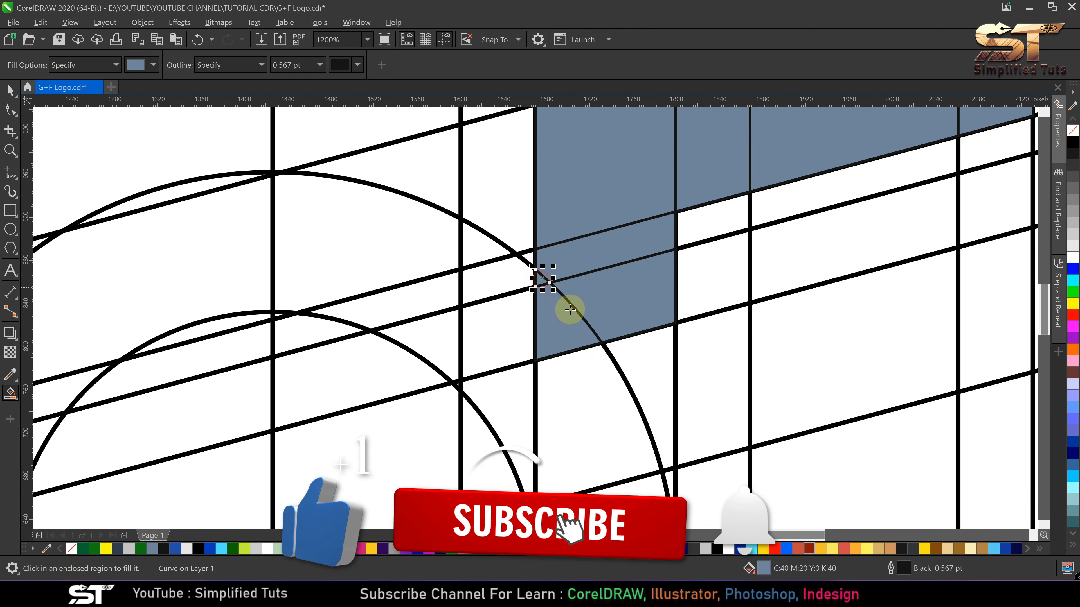
pyautogui.scroll(-3, 542, 283)
pyautogui.click(578, 328)
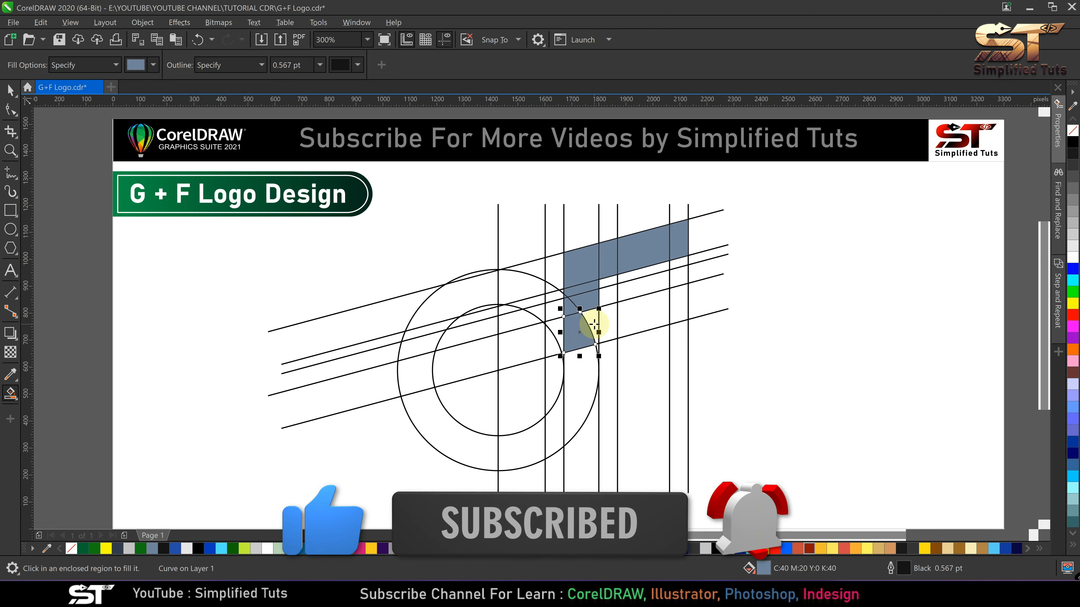
# Smart-fill the ring segments clockwise from the lower end of the stem around to the ring's top, short of the stem
pyautogui.click(584, 379)
pyautogui.click(552, 429)
pyautogui.click(519, 449)
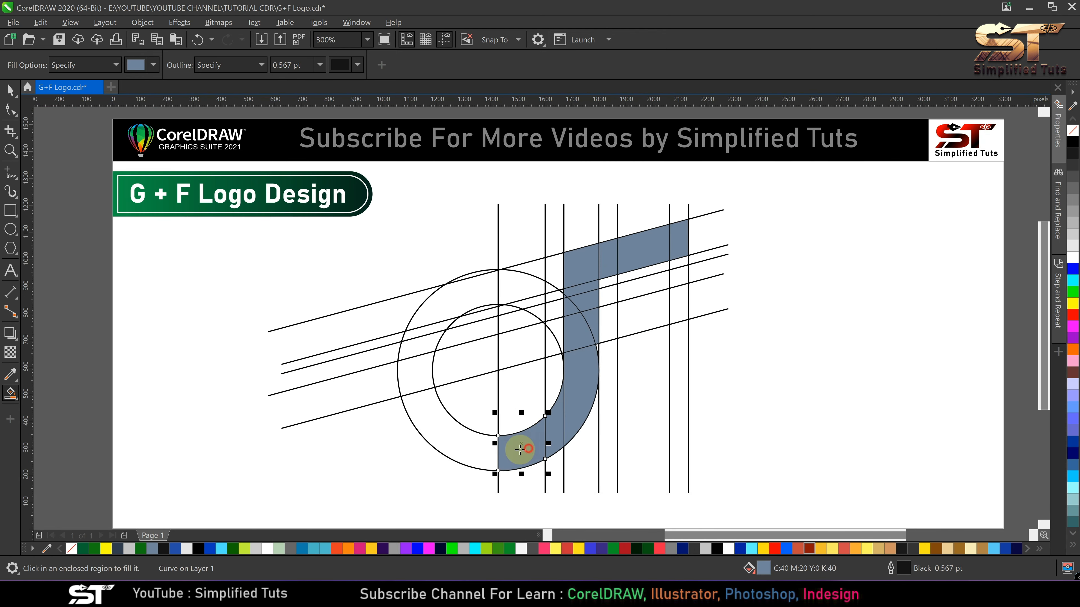
pyautogui.click(458, 445)
pyautogui.click(421, 380)
pyautogui.click(414, 347)
pyautogui.click(429, 328)
pyautogui.click(452, 296)
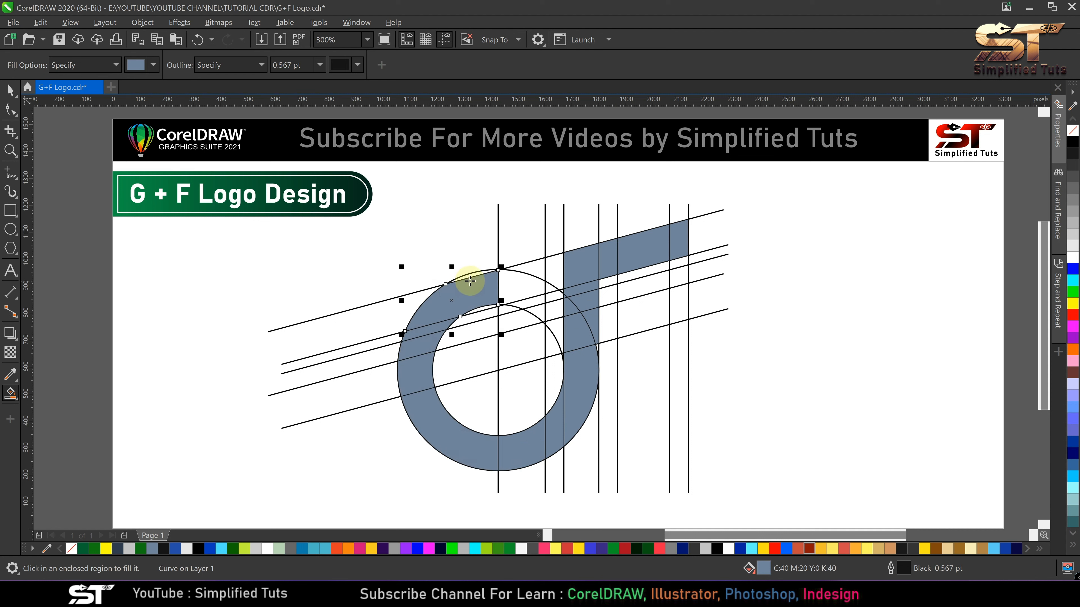
pyautogui.click(523, 288)
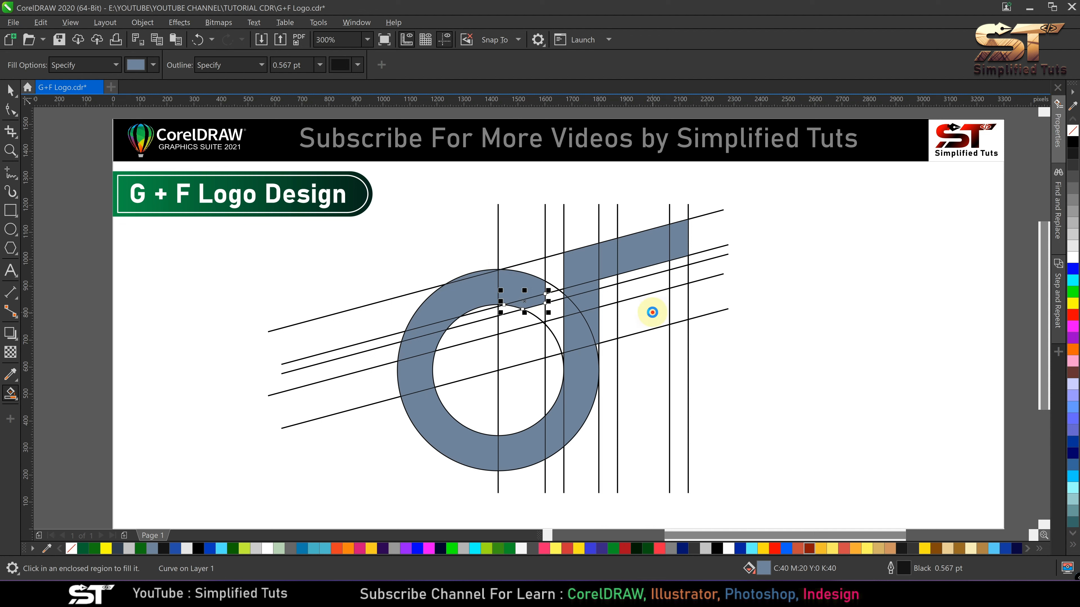
# Smart-fill the F's short lower slanted bar and the thin sliver between the outer circle and the stem's right edge
pyautogui.click(647, 312)
pyautogui.scroll(3, 598, 345)
pyautogui.scroll(3, 599, 350)
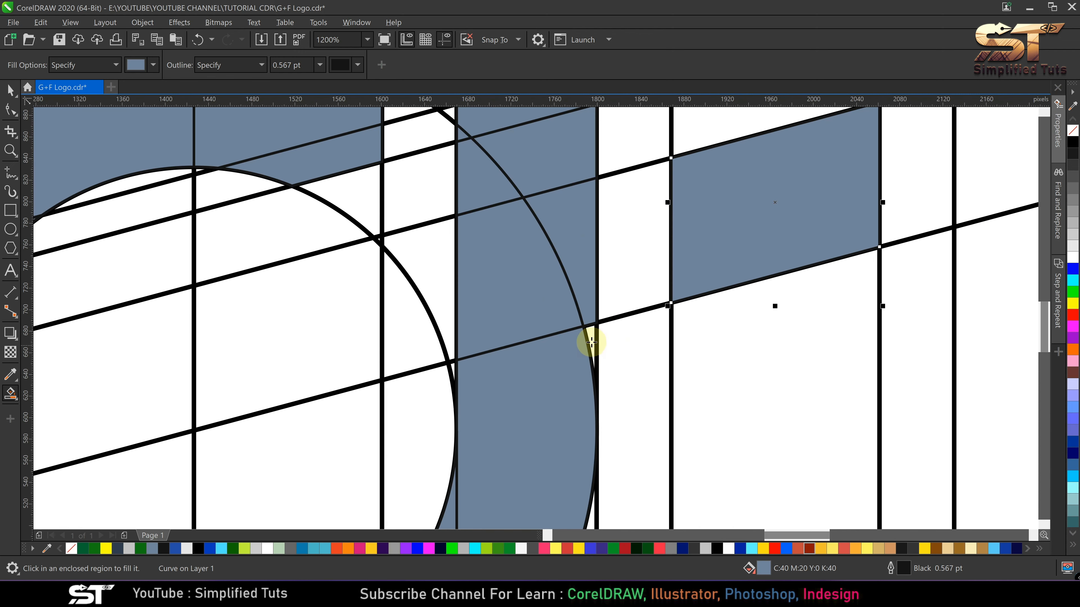
pyautogui.scroll(-6, 591, 334)
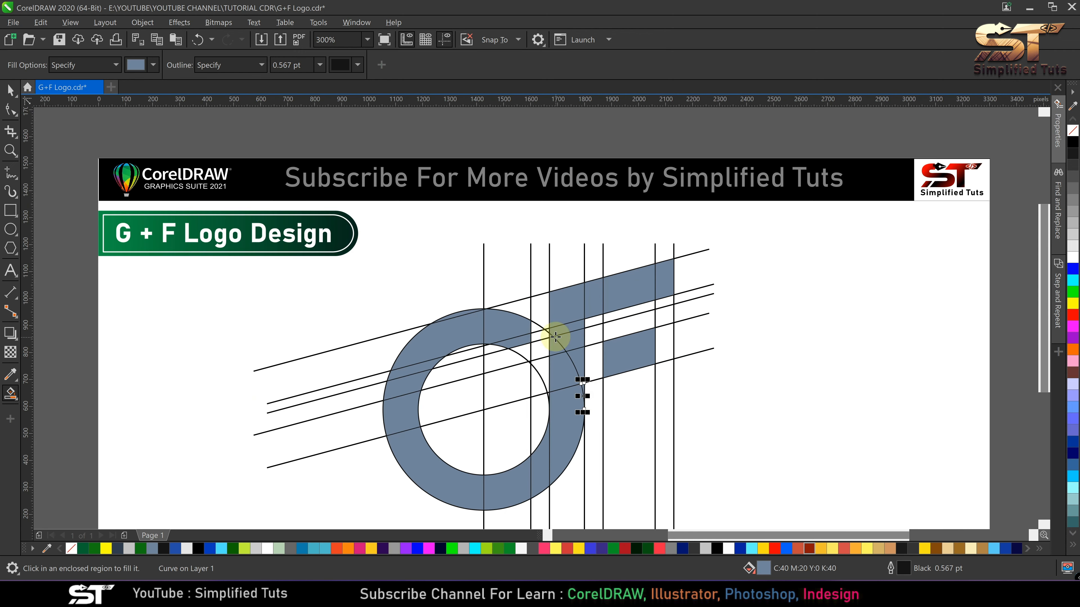
# Select all filled pieces of the top slanted band and weld them into one shape
pyautogui.click(12, 89)
pyautogui.click(428, 298)
pyautogui.scroll(-3, 468, 294)
pyautogui.scroll(6, 501, 280)
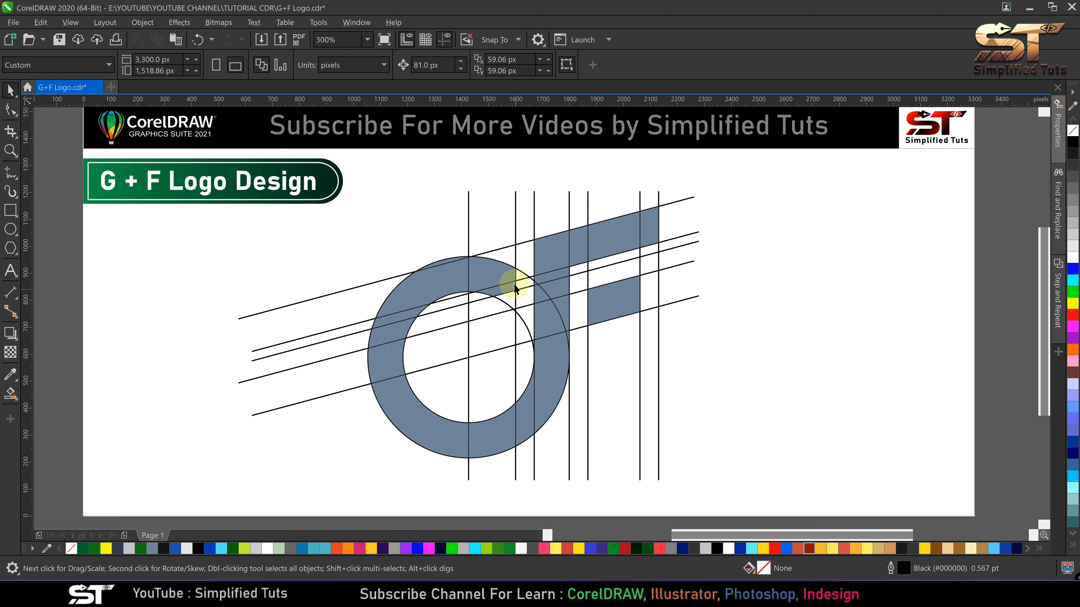
pyautogui.scroll(3, 500, 306)
pyautogui.click(788, 151)
pyautogui.keyDown('shift'); pyautogui.click(697, 169); pyautogui.keyUp('shift')
pyautogui.keyDown('shift'); pyautogui.click(615, 180); pyautogui.keyUp('shift')
pyautogui.keyDown('shift'); pyautogui.click(650, 189); pyautogui.keyUp('shift')
pyautogui.keyDown('shift'); pyautogui.click(720, 173); pyautogui.keyUp('shift')
pyautogui.keyDown('shift'); pyautogui.click(809, 161); pyautogui.keyUp('shift')
pyautogui.keyDown('shift'); pyautogui.click(600, 136); pyautogui.keyUp('shift')
pyautogui.click(388, 65)
# Weld the filled stem pieces directly below the top band, between the slanted lines, into one shape
pyautogui.click(598, 243)
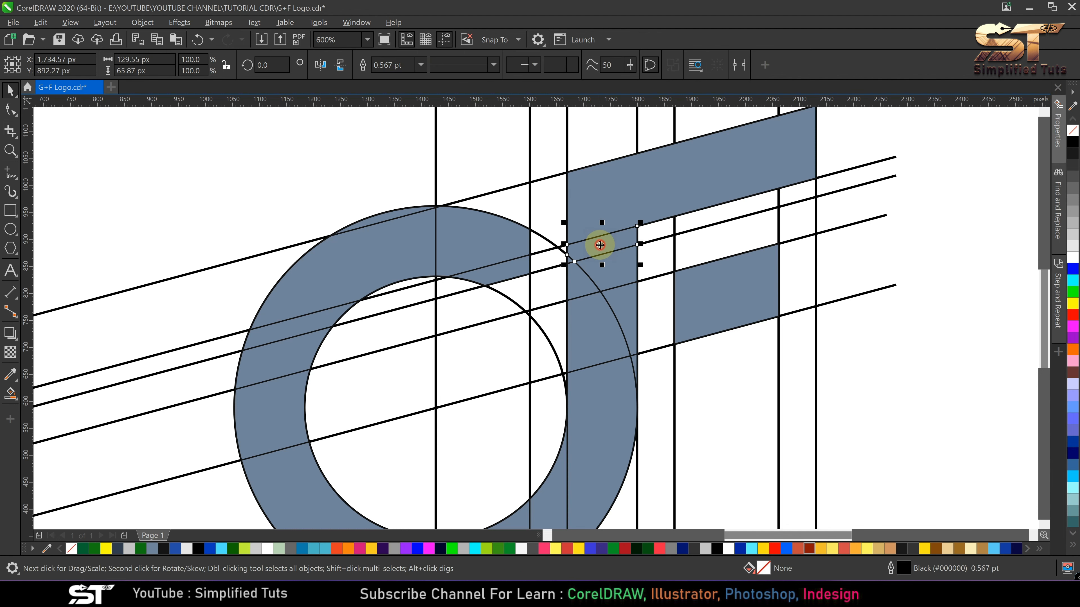
pyautogui.scroll(6, 568, 256)
pyautogui.click(567, 265)
pyautogui.keyDown('shift'); pyautogui.click(578, 326); pyautogui.keyUp('shift')
pyautogui.keyDown('shift'); pyautogui.click(703, 318); pyautogui.keyUp('shift')
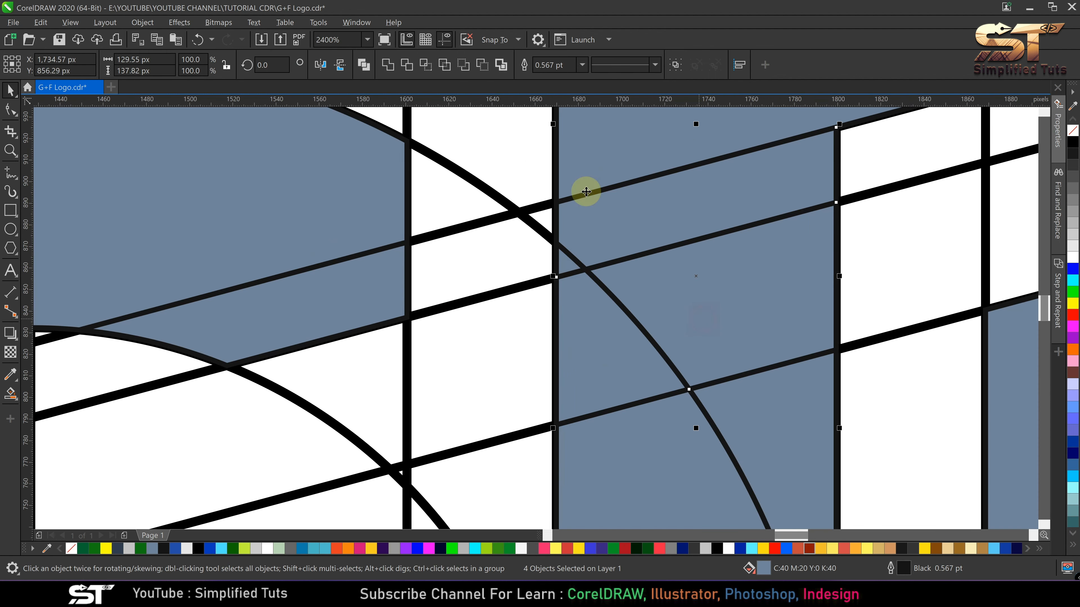
pyautogui.click(397, 65)
# Weld the remaining lower stem pieces at the ring's right side and join the stem with the top band
pyautogui.scroll(-6, 654, 308)
pyautogui.keyDown('shift'); pyautogui.click(670, 290); pyautogui.keyUp('shift')
pyautogui.scroll(-4, 574, 280)
pyautogui.scroll(4, 581, 251)
pyautogui.click(563, 274)
pyautogui.click(388, 65)
pyautogui.click(561, 181)
pyautogui.click(386, 65)
# Select the filled ring segments from the lower right around to the top and weld them together
pyautogui.scroll(-3, 571, 345)
pyautogui.scroll(3, 554, 374)
pyautogui.click(554, 374)
pyautogui.keyDown('shift'); pyautogui.click(364, 414); pyautogui.keyUp('shift')
pyautogui.keyDown('shift'); pyautogui.click(266, 275); pyautogui.keyUp('shift')
pyautogui.keyDown('shift'); pyautogui.click(265, 228); pyautogui.keyUp('shift')
pyautogui.keyDown('shift'); pyautogui.click(323, 151); pyautogui.keyUp('shift')
pyautogui.keyDown('shift'); pyautogui.click(476, 123); pyautogui.keyUp('shift')
pyautogui.keyDown('shift'); pyautogui.click(492, 141); pyautogui.keyUp('shift')
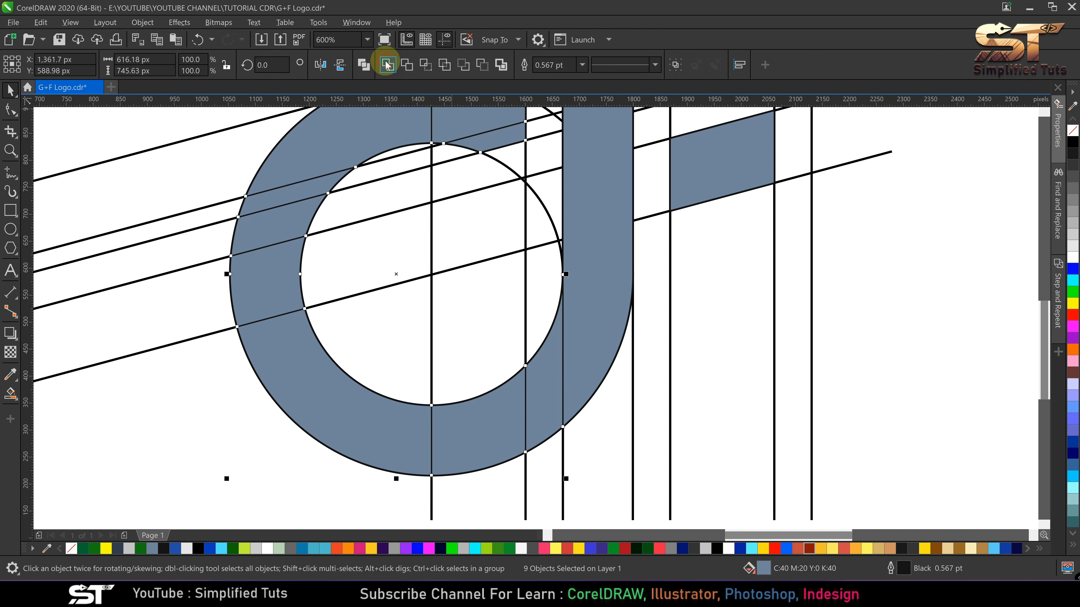
pyautogui.click(387, 65)
# Weld the ring to the stem and top band as one continuous shape
pyautogui.keyDown('shift'); pyautogui.click(556, 375); pyautogui.keyUp('shift')
pyautogui.click(387, 65)
pyautogui.click(493, 344)
pyautogui.scroll(-3, 492, 343)
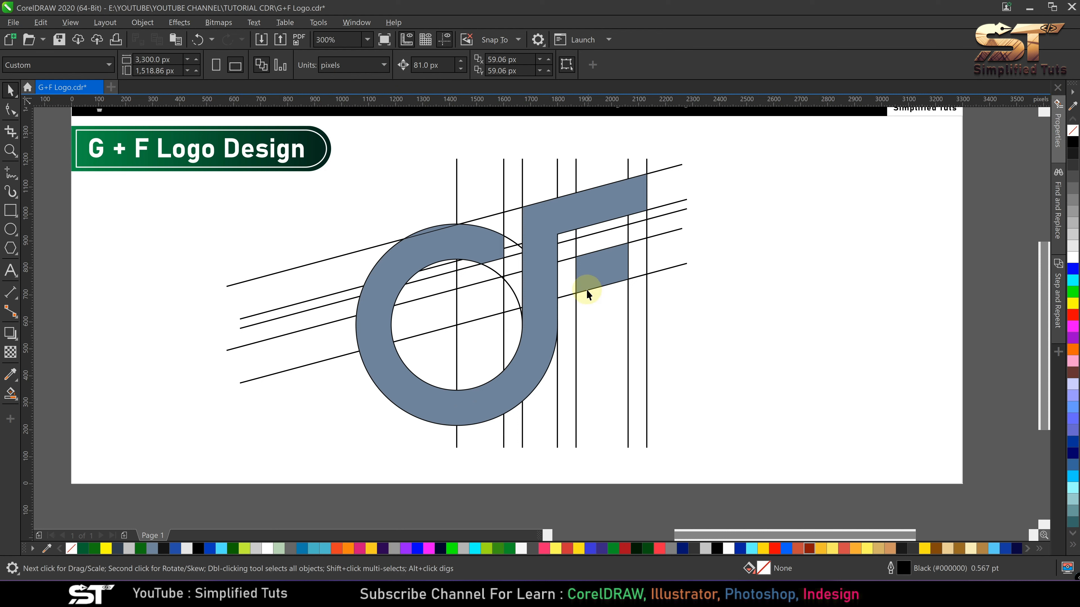
# Smart-fill the G's slanted crossbar inside the ring, from the circles' vertical centre line to the stem
pyautogui.click(10, 392)
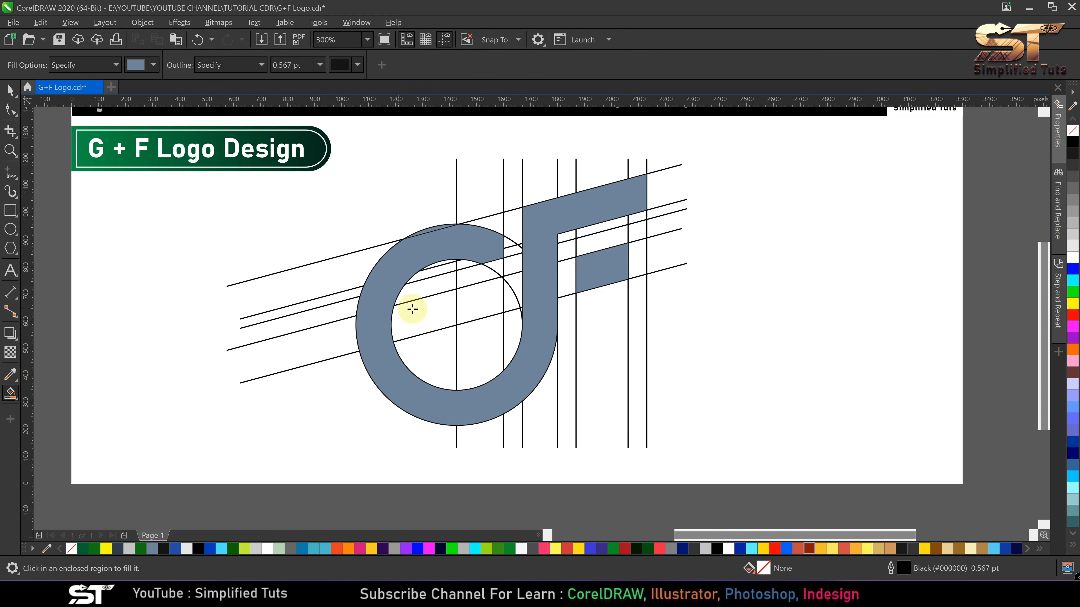
pyautogui.click(466, 303)
pyautogui.click(509, 300)
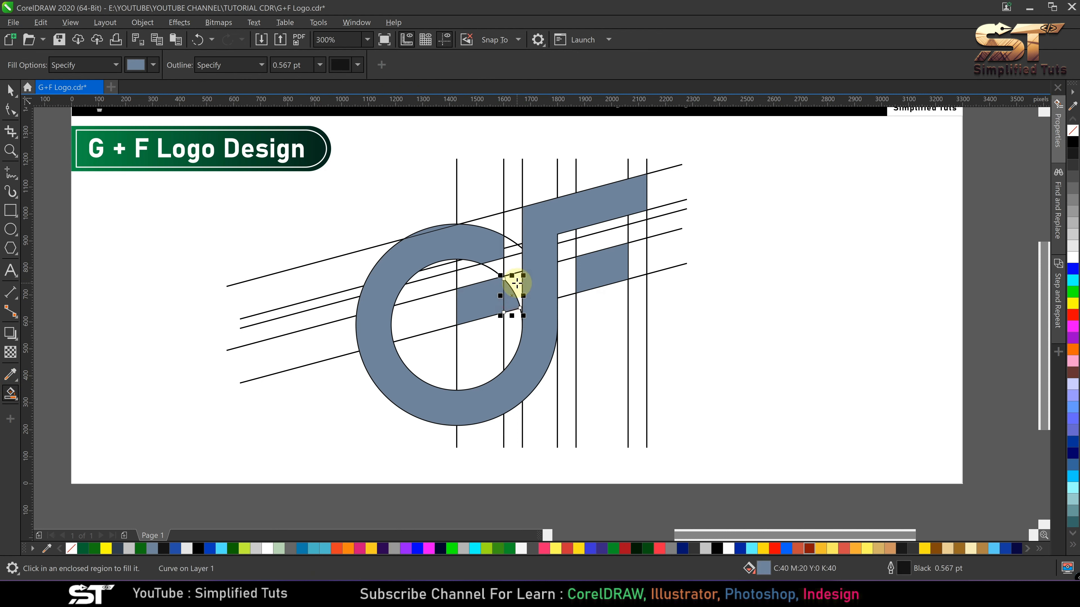
pyautogui.click(11, 91)
pyautogui.press('Escape')
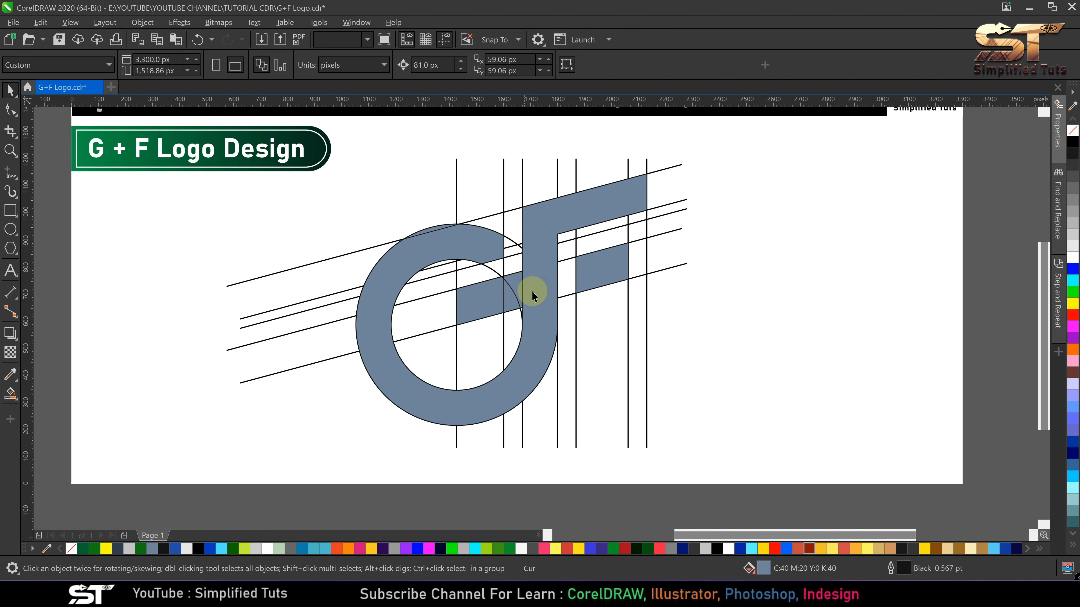
# Smart-fill the sliver beneath the crossbar beside the stem and the tiny triangle where the inner circle crosses its upper edge
pyautogui.scroll(4, 516, 294)
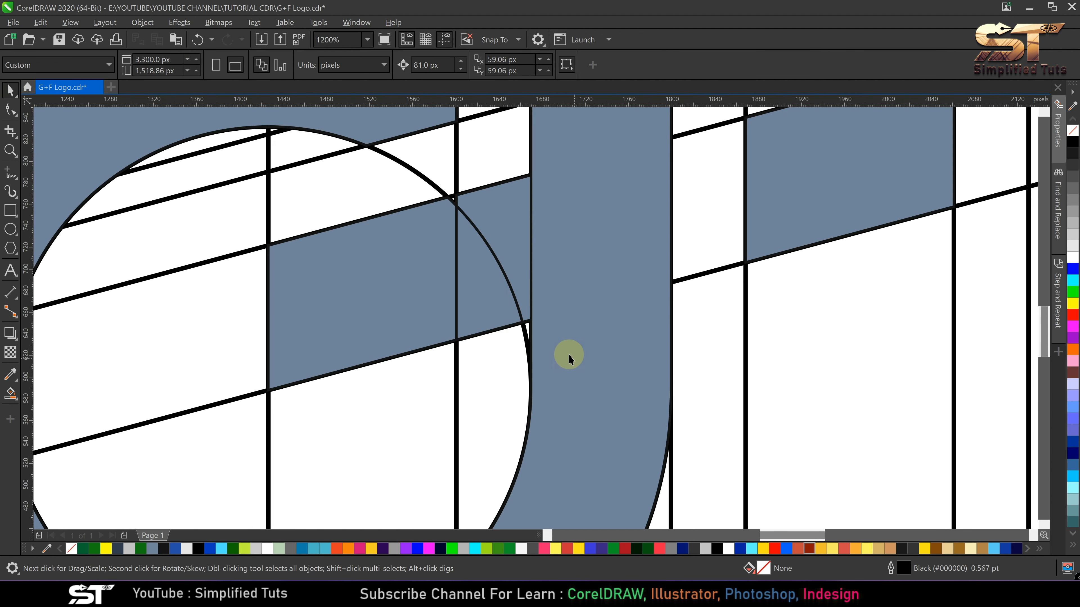
pyautogui.click(10, 393)
pyautogui.click(527, 328)
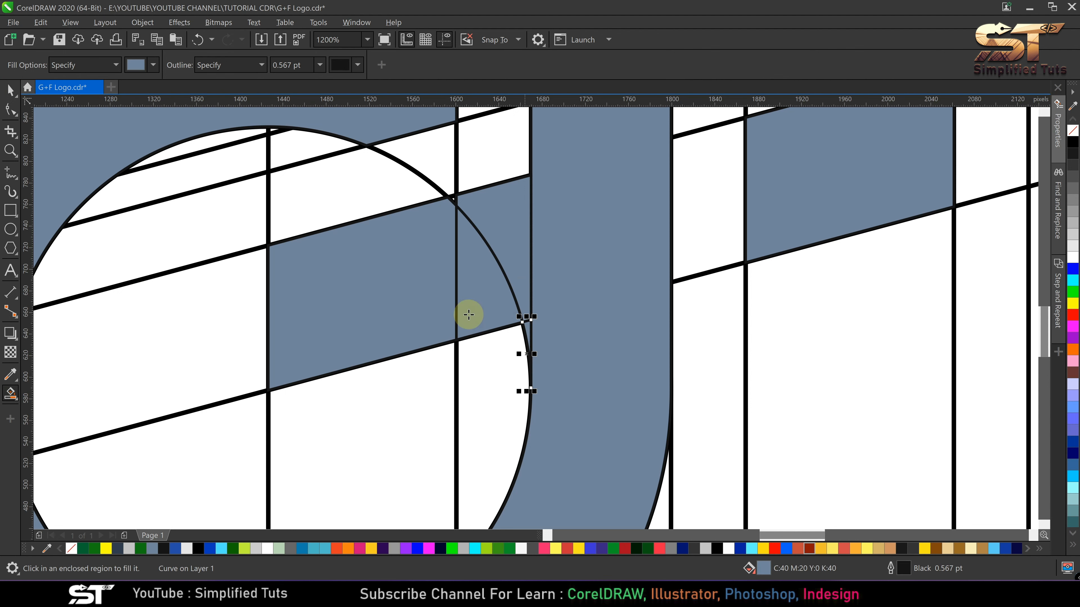
pyautogui.click(10, 90)
pyautogui.click(362, 288)
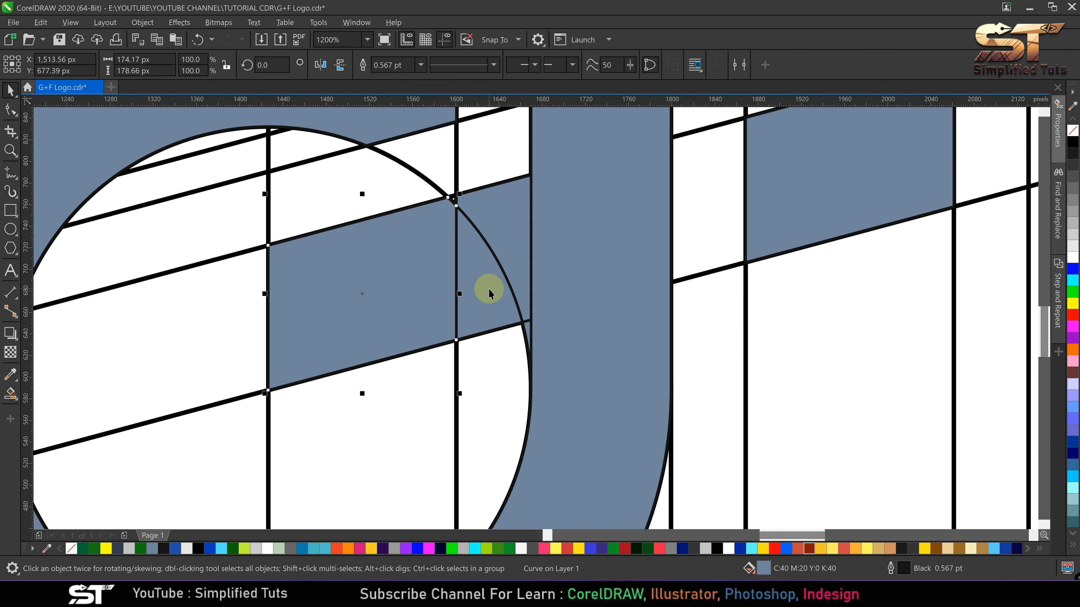
pyautogui.scroll(2, 447, 195)
pyautogui.click(11, 392)
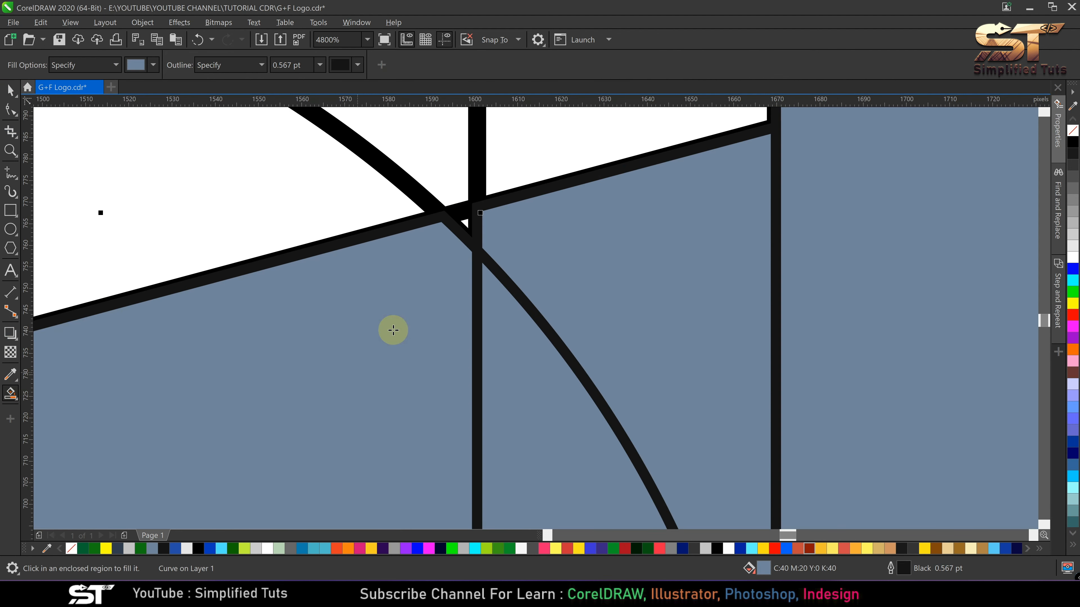
# Weld the crossbar pieces and small slivers together and join them to the main logo shape
pyautogui.click(10, 90)
pyautogui.scroll(-1, 400, 255)
pyautogui.click(393, 236)
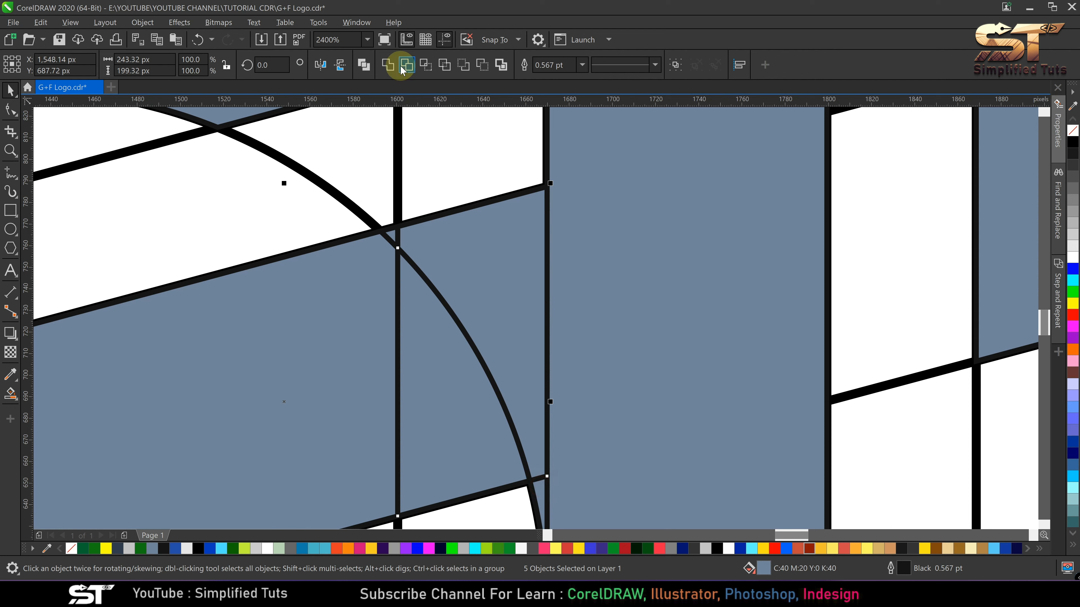
pyautogui.click(387, 65)
pyautogui.press('Escape')
pyautogui.scroll(-2, 441, 270)
pyautogui.click(463, 302)
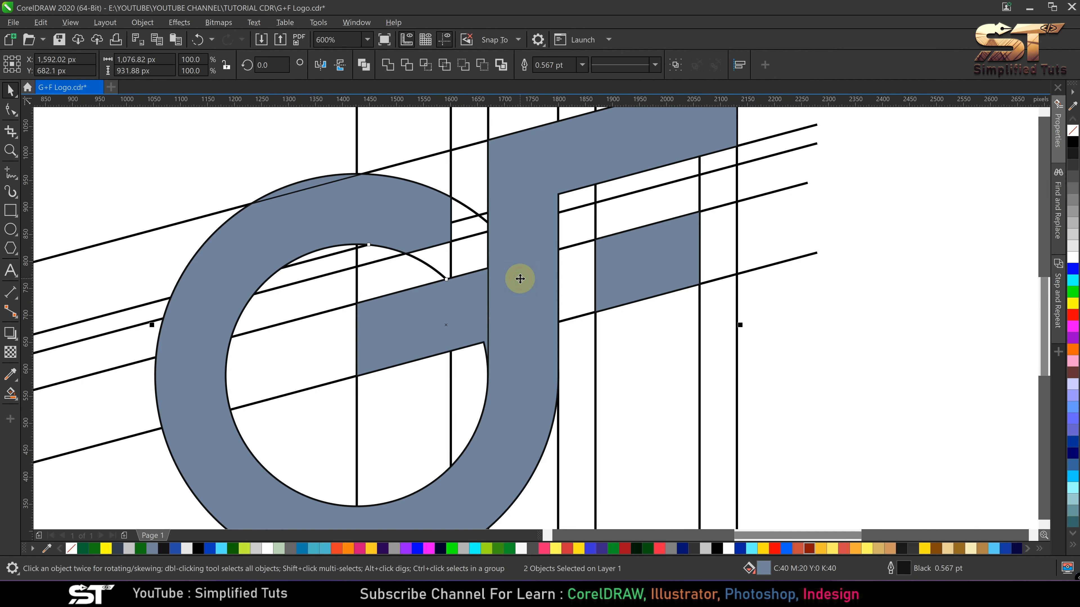
pyautogui.press('Escape')
pyautogui.scroll(-1, 440, 334)
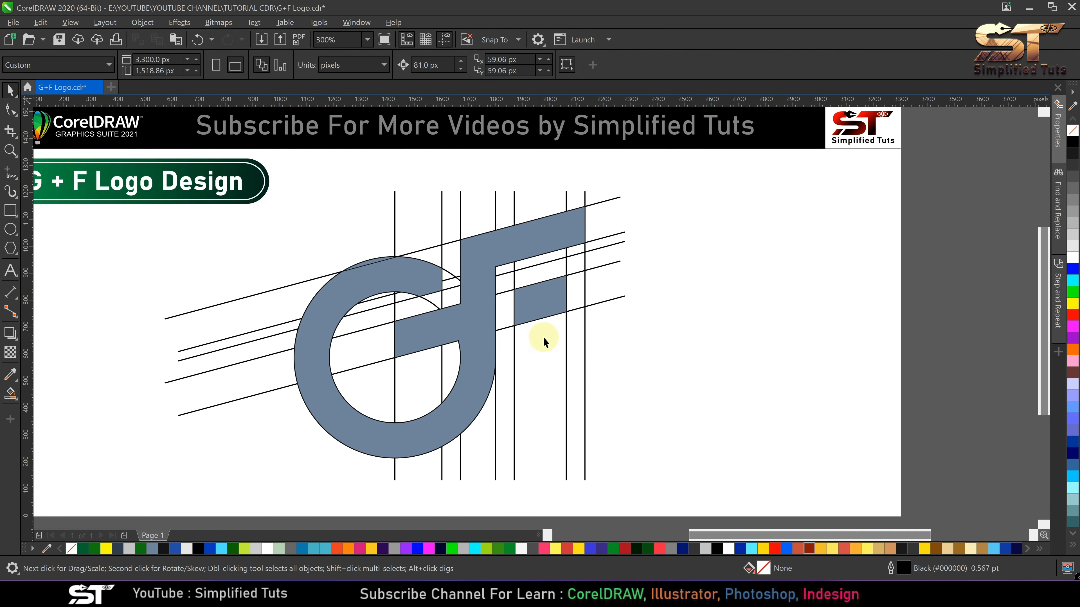
pyautogui.click(477, 310)
pyautogui.scroll(-1, 481, 314)
pyautogui.moveTo(480, 325); pyautogui.dragTo(674, 324)
pyautogui.hotkey('ctrl', 'z')
# Clean up the leftover segment on the ring's upper-left edge so the ring is one solid piece
pyautogui.scroll(2, 422, 295)
pyautogui.click(442, 301)
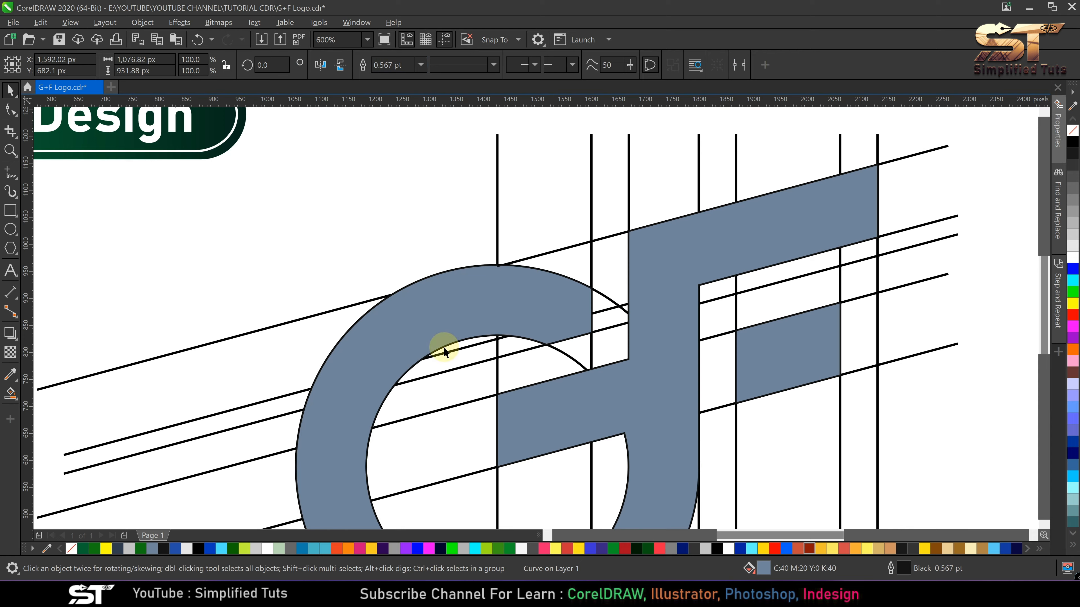
pyautogui.press('Delete')
# Move the filled logo, including the F's lower bar, to the right off the construction grid
pyautogui.scroll(-1, 442, 345)
pyautogui.click(548, 382)
pyautogui.moveTo(534, 379); pyautogui.dragTo(861, 375)
# Group all the construction circles and lines and move them off the page to the right
pyautogui.scroll(-1, 480, 331)
pyautogui.moveTo(338, 194); pyautogui.dragTo(597, 464)
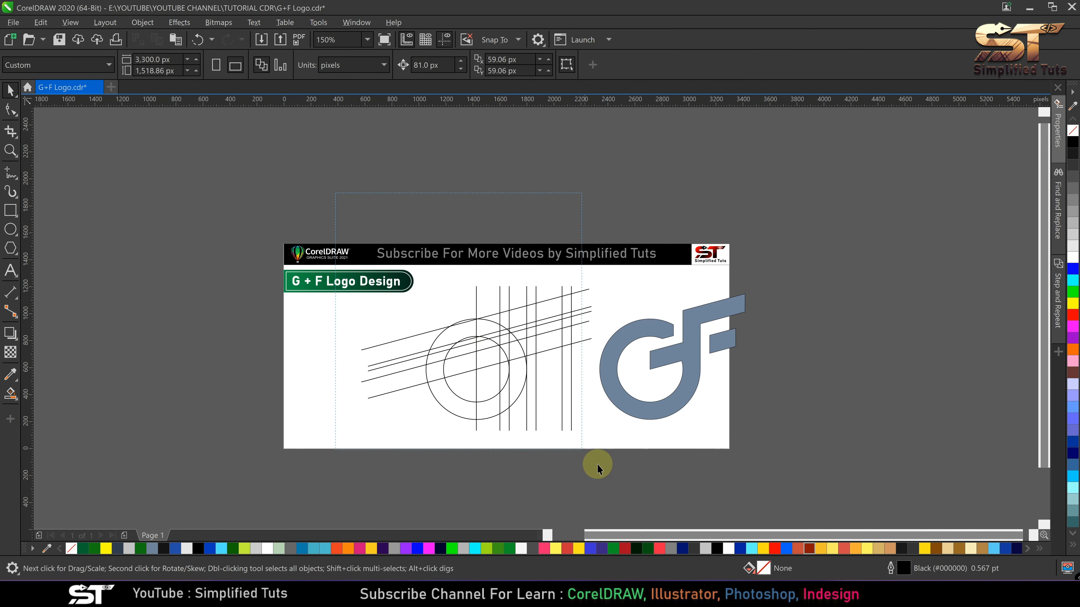
pyautogui.click(675, 65)
pyautogui.moveTo(476, 343); pyautogui.dragTo(877, 343)
# Move the logo back to the middle of the page and fit the page in the view
pyautogui.moveTo(778, 465); pyautogui.dragTo(760, 441)
pyautogui.moveTo(707, 306); pyautogui.dragTo(530, 306)
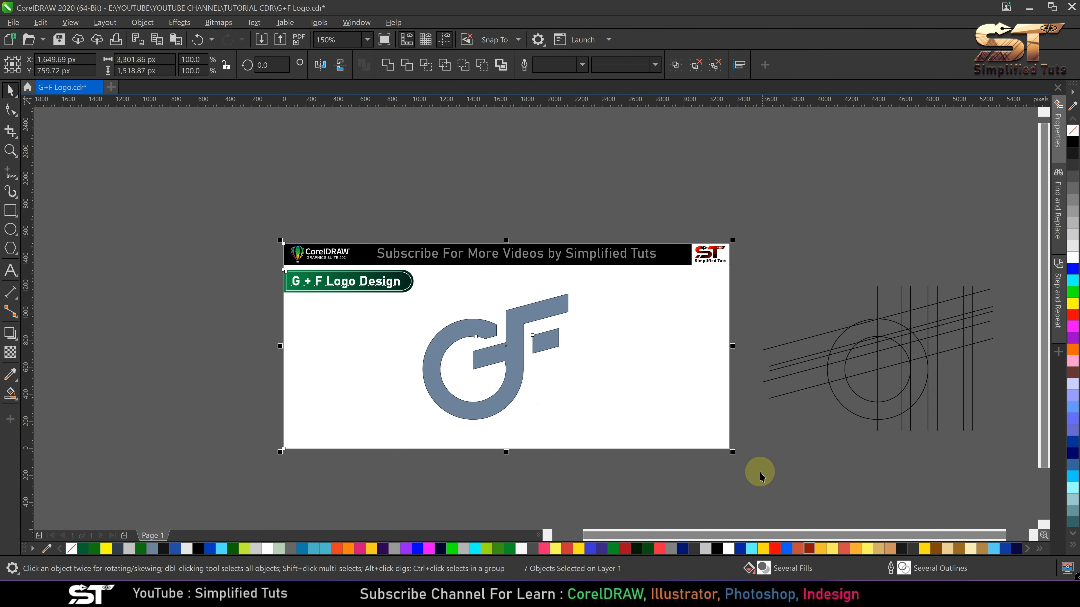
pyautogui.hotkey('shift', 'F4')
# Fill both logo shapes with red (#FF0000) and remove their outlines
pyautogui.click(531, 315)
pyautogui.keyDown('shift'); pyautogui.click(597, 317); pyautogui.keyUp('shift')
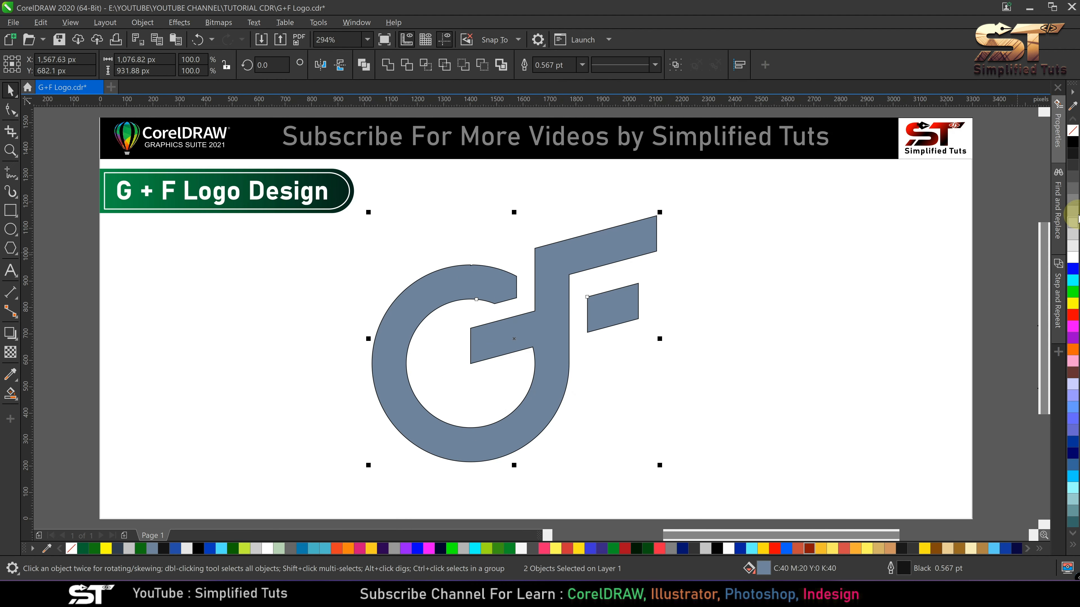
pyautogui.click(1073, 177)
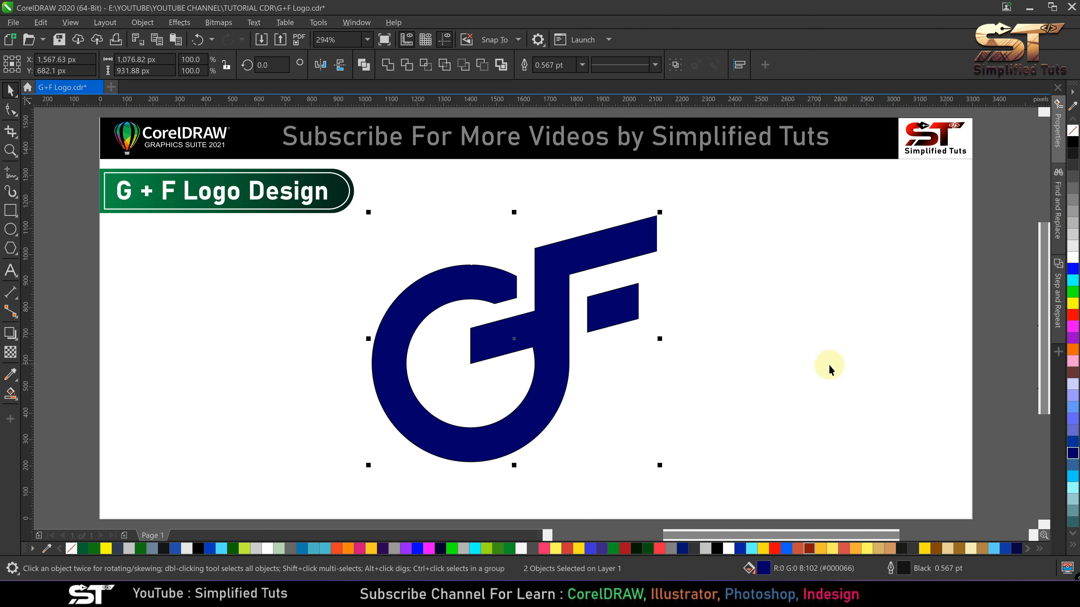
pyautogui.click(1073, 314)
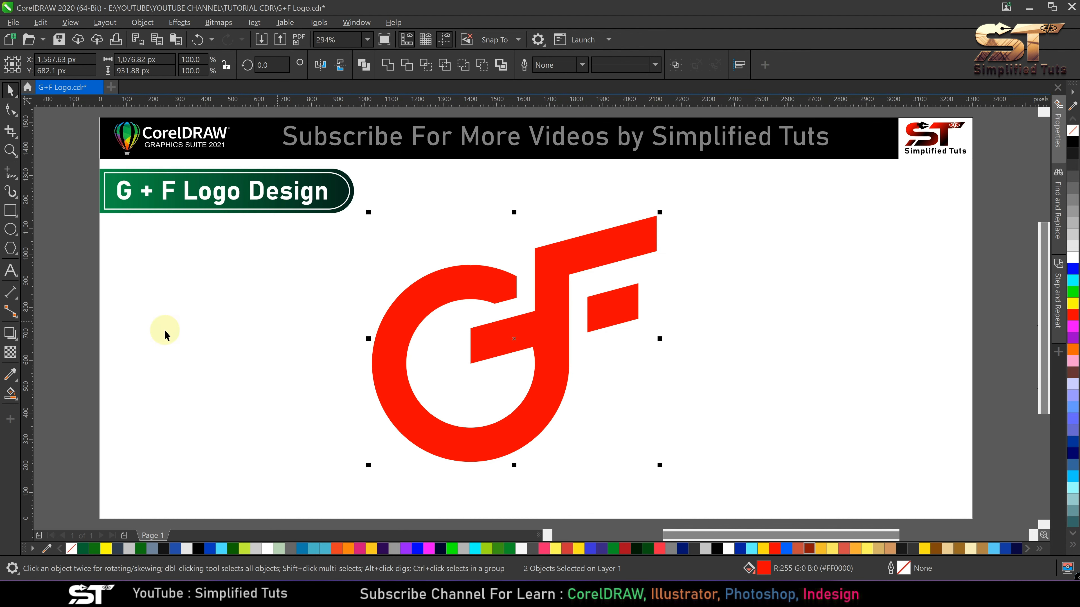
# Add a drop shadow toward the logo's lower right with Normal merge mode and feathering 5, and preview the design full screen
pyautogui.click(10, 334)
pyautogui.moveTo(585, 457); pyautogui.dragTo(598, 466)
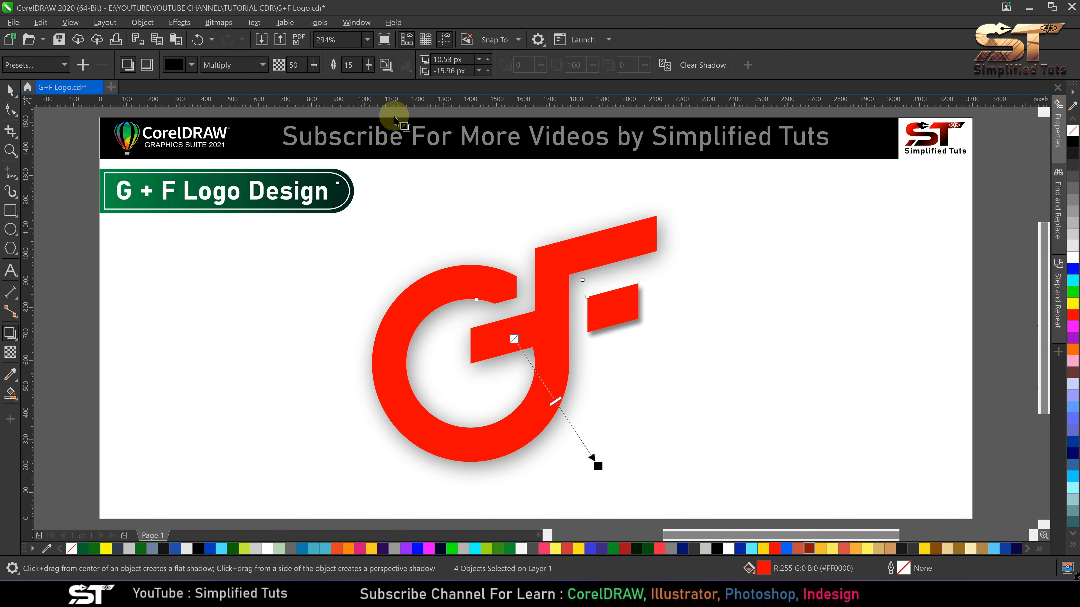
pyautogui.click(263, 65)
pyautogui.click(219, 78)
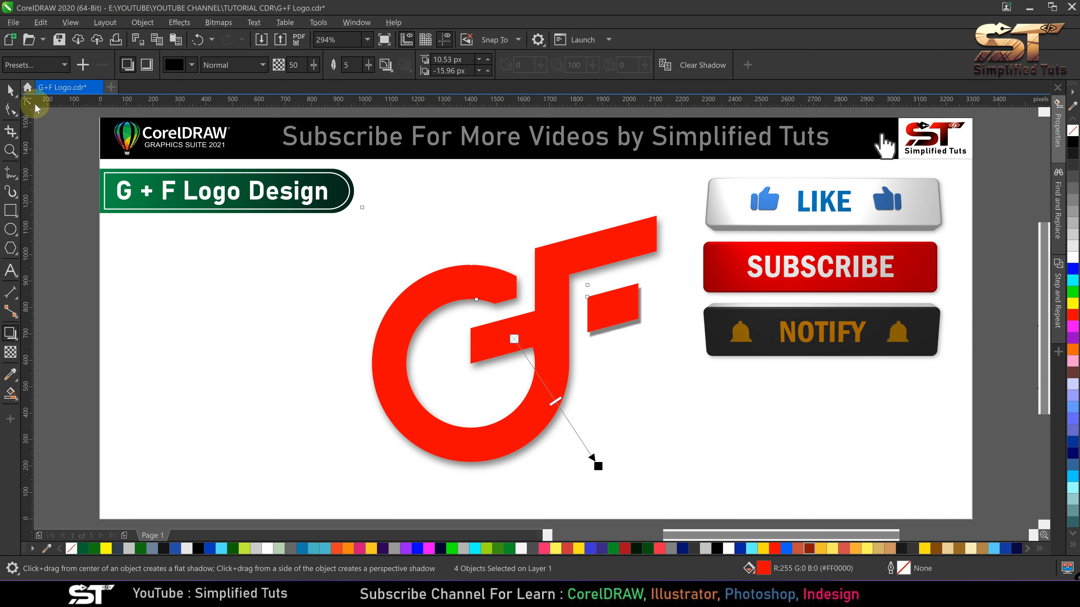
pyautogui.click(10, 90)
pyautogui.press('F9')
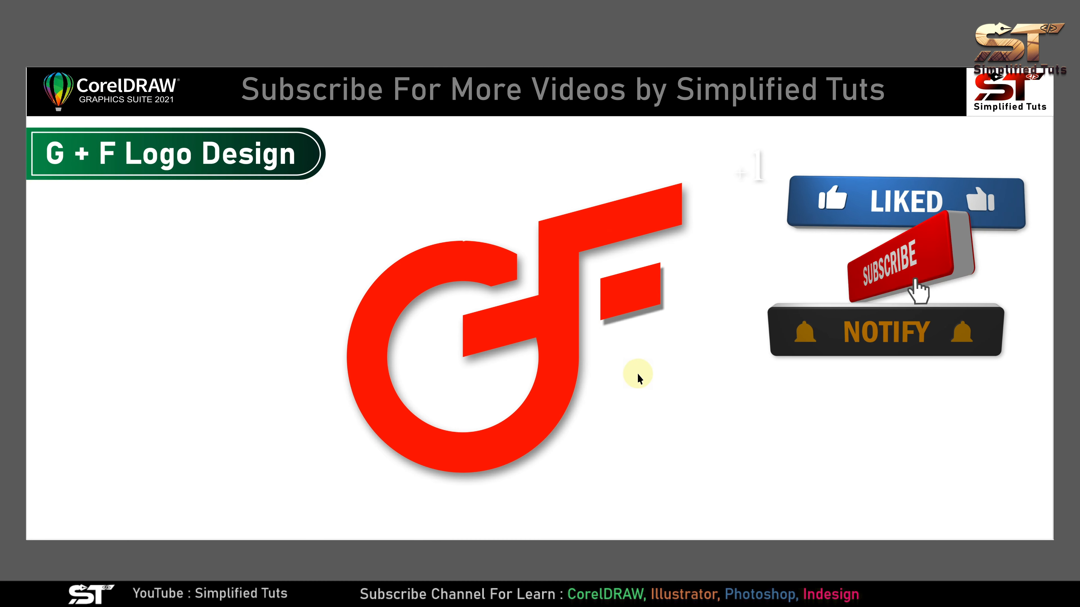